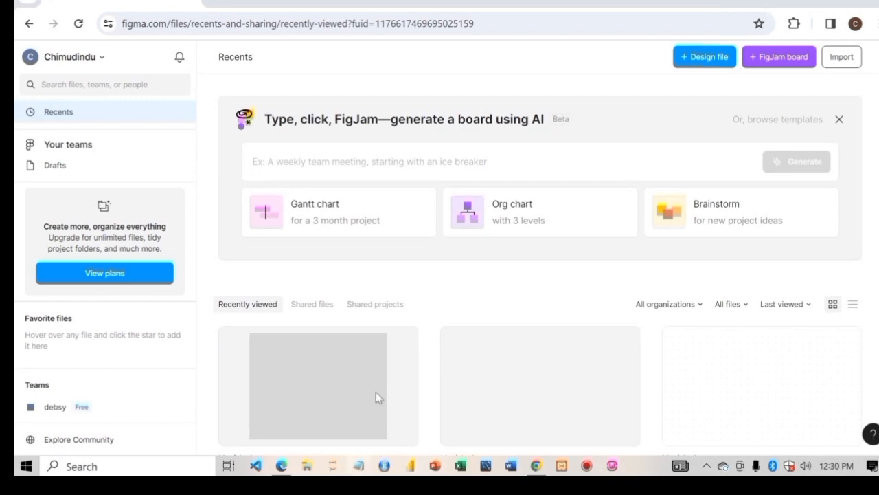
# - Open figma.com in Edge and view its free sign-up form before returning to the Figma dashboard
pyautogui.click(281, 468)
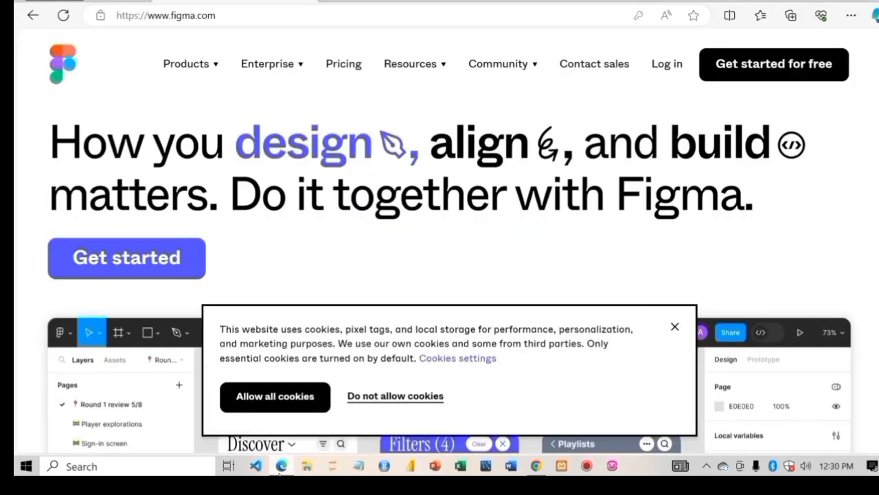
pyautogui.click(222, 16)
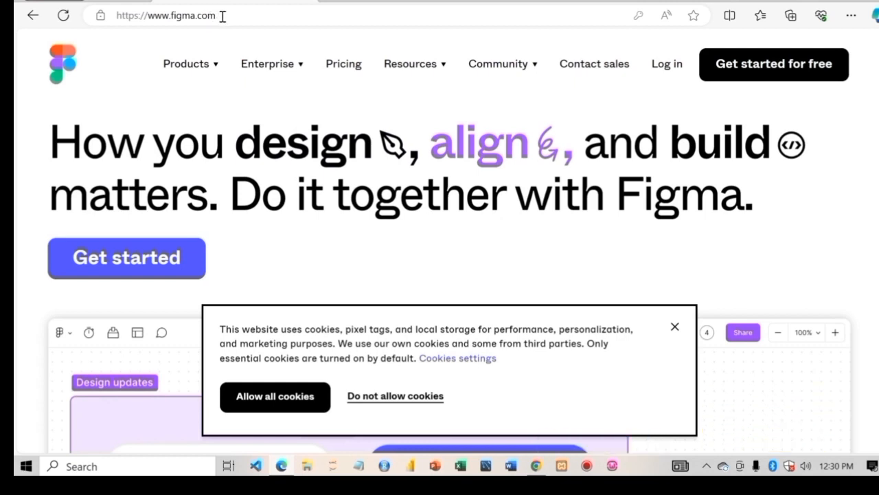
pyautogui.press('Return')
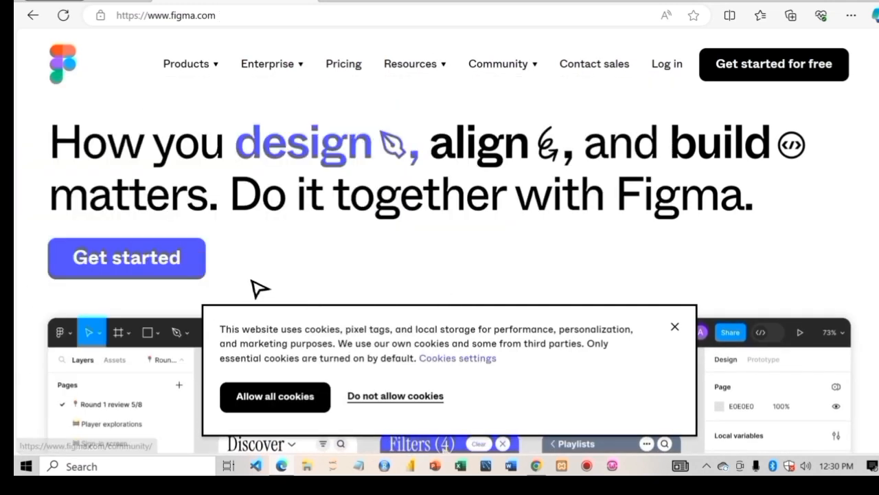
pyautogui.click(774, 78)
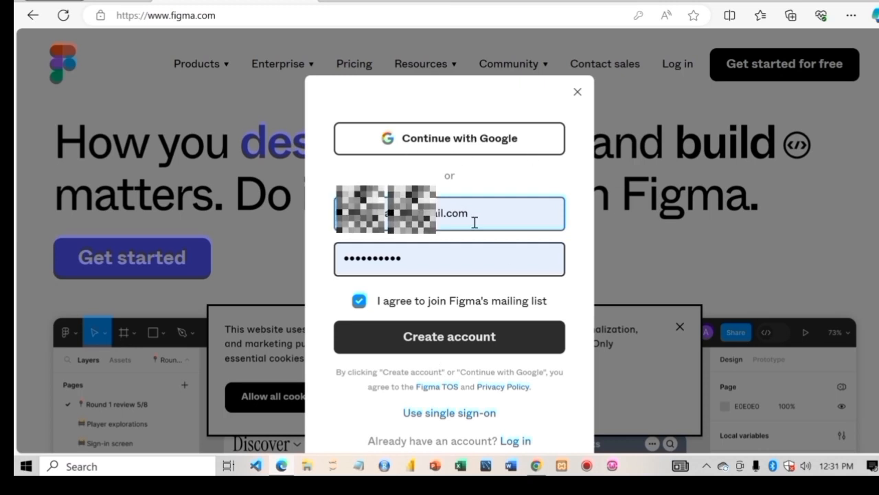
pyautogui.click(537, 467)
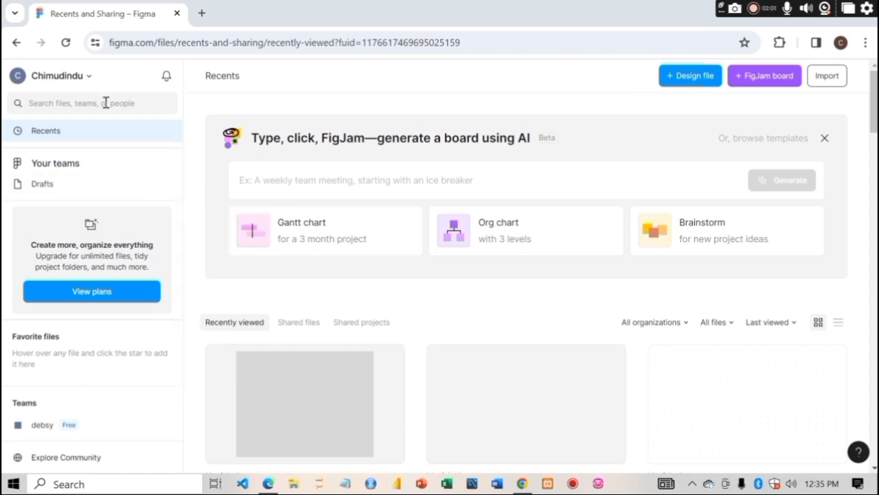
# - Open the notifications panel from the dashboard and close it again
pyautogui.click(100, 103)
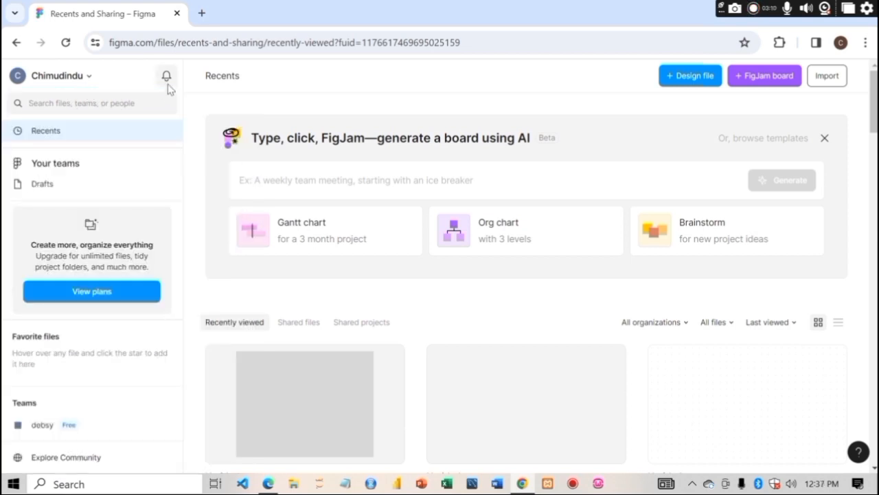
pyautogui.click(167, 77)
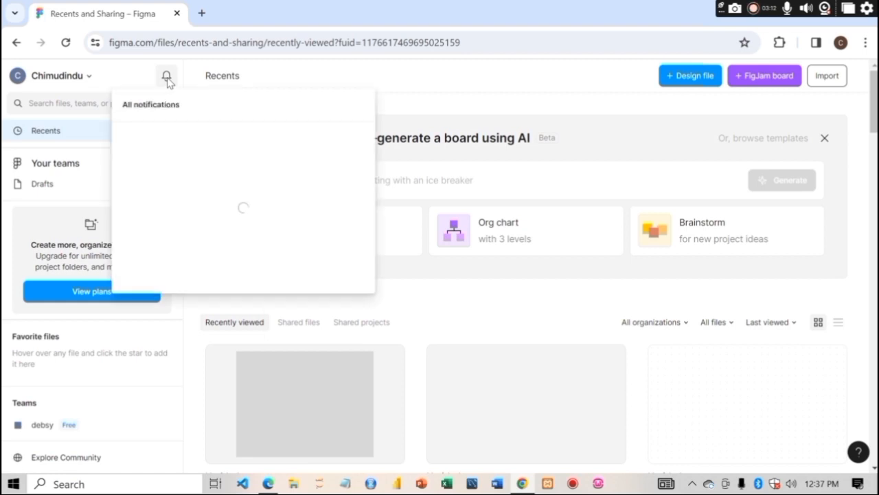
pyautogui.click(101, 268)
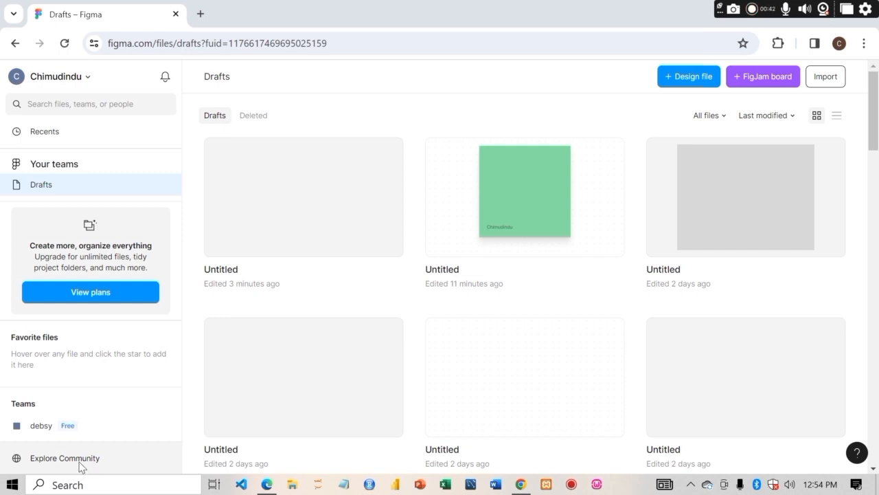
# - Open Explore Community and browse the community templates, plugins and resources
pyautogui.click(65, 458)
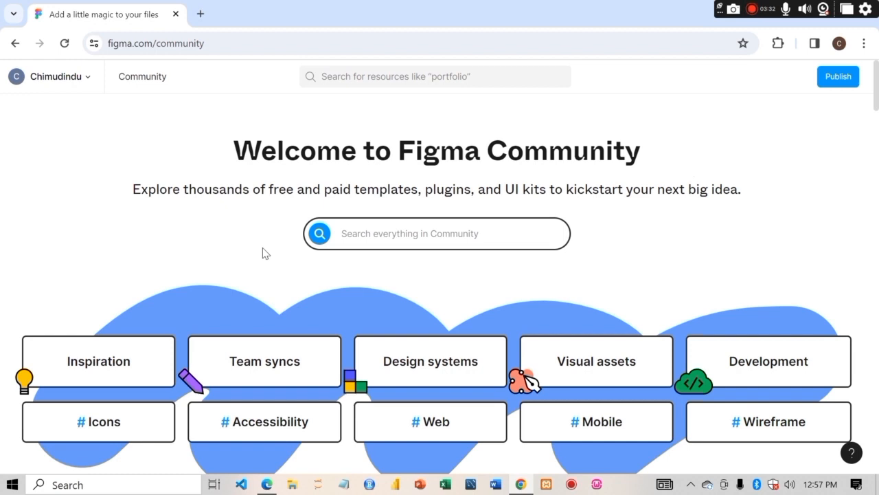
pyautogui.scroll(-10, 265, 253)
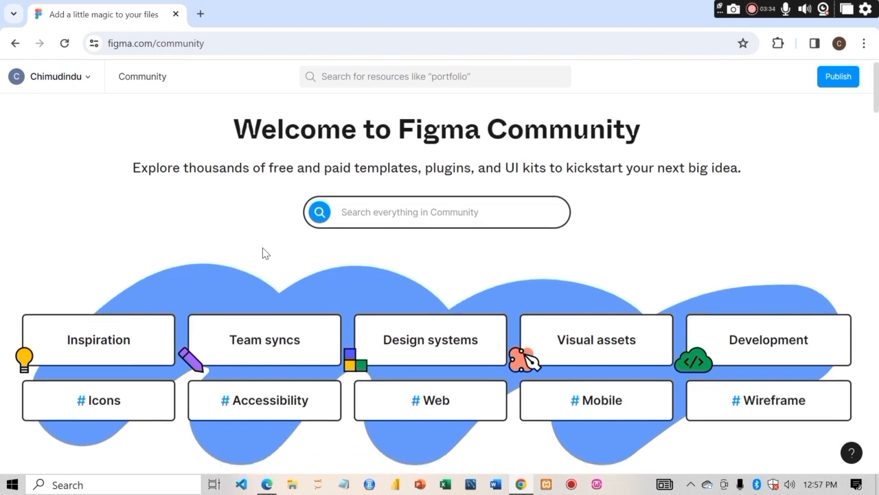
pyautogui.scroll(-2, 265, 252)
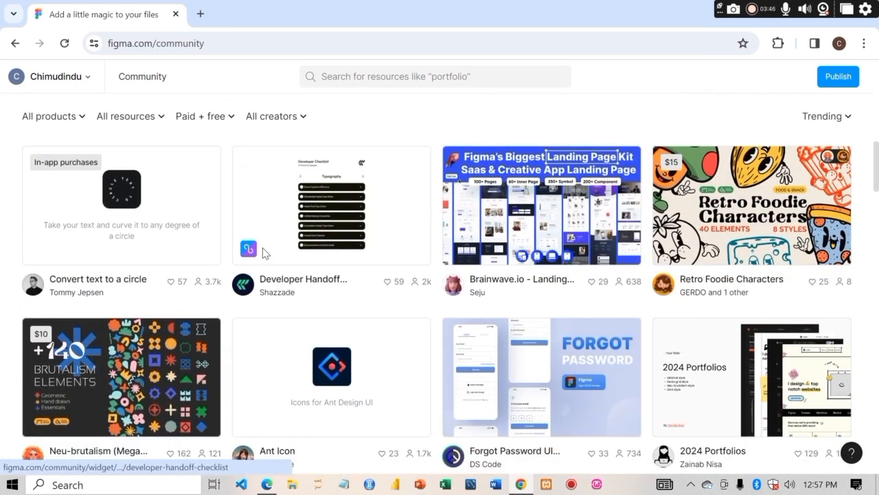
pyautogui.scroll(-2, 265, 253)
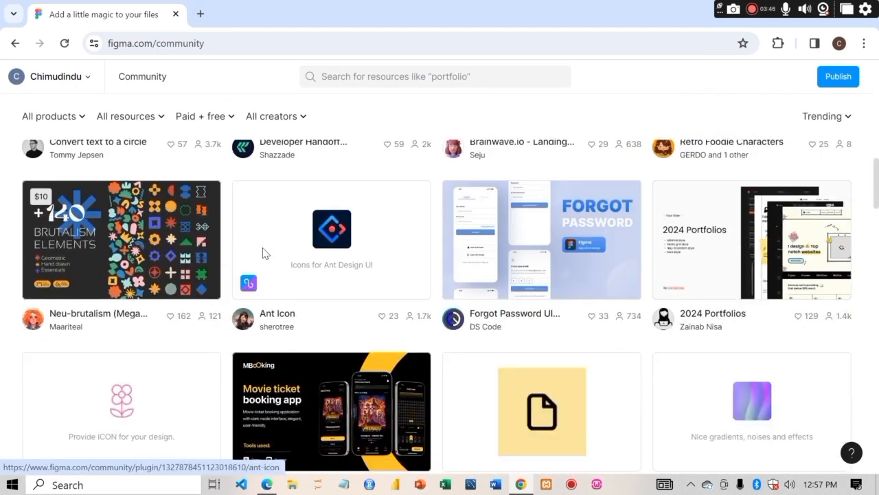
pyautogui.scroll(-3, 265, 252)
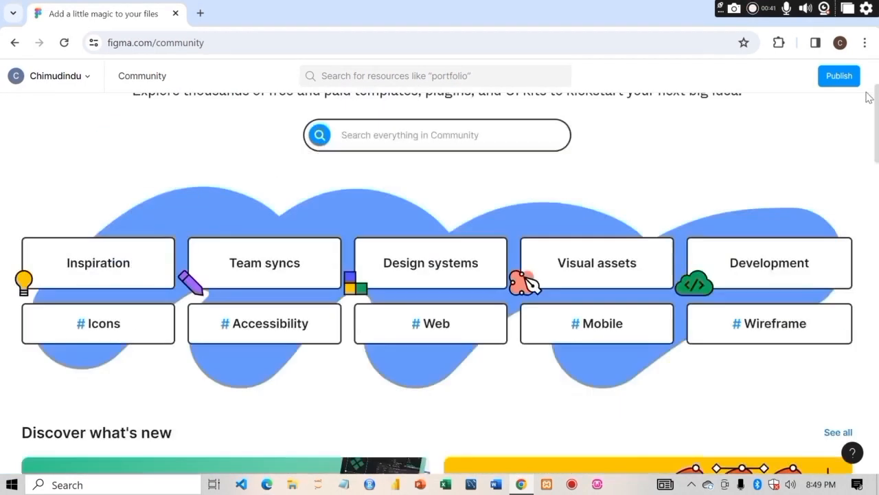
pyautogui.scroll(1, 867, 96)
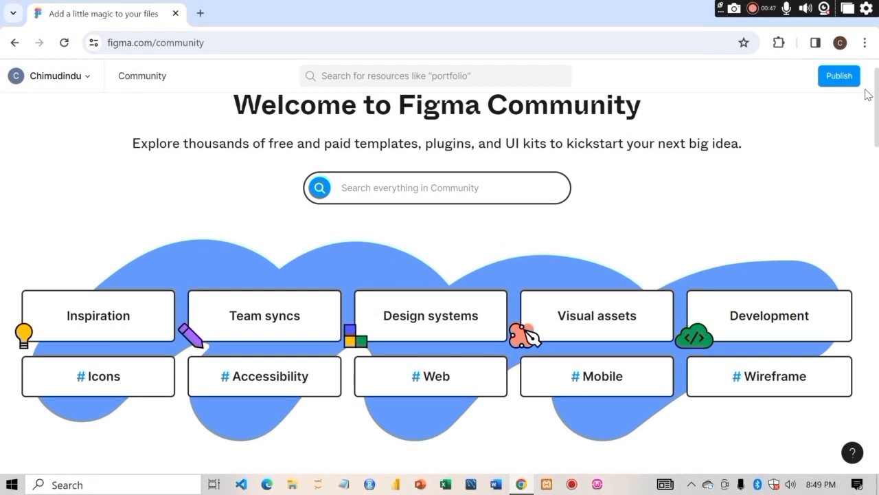
pyautogui.moveTo(877, 110); pyautogui.dragTo(878, 244)
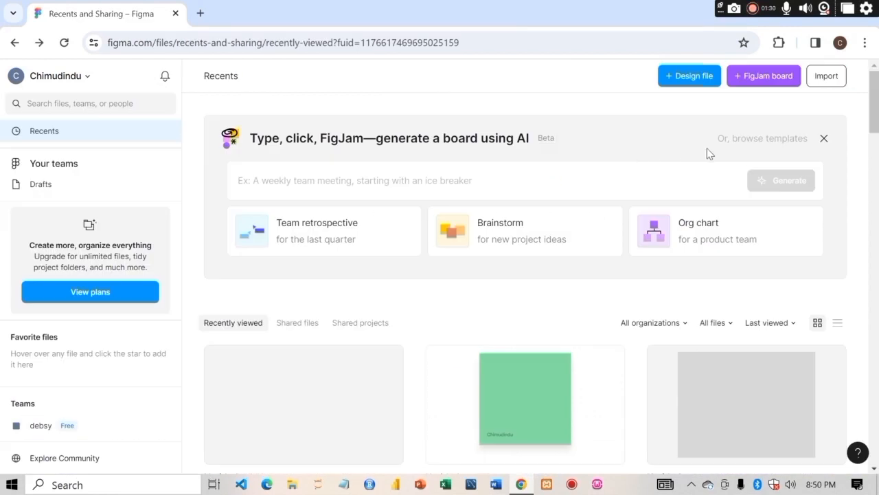
# - Create a new FigJam board, close its AI Generate panel, and go back to the file browser
pyautogui.click(779, 86)
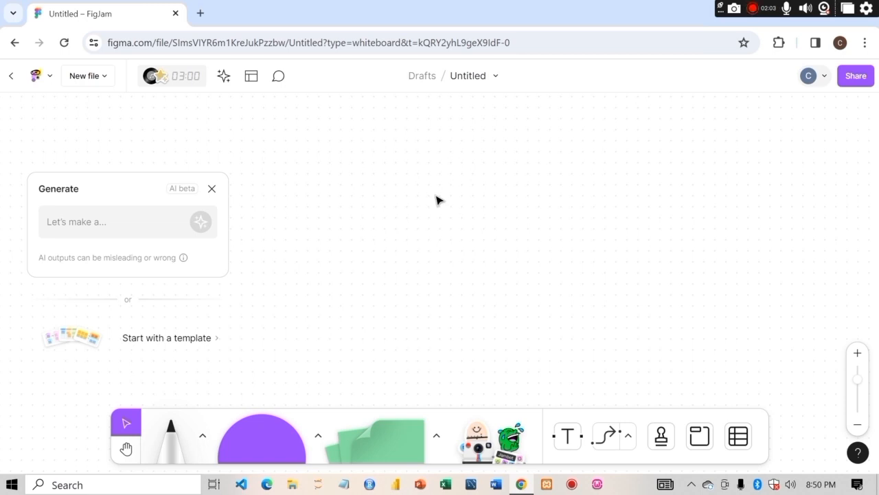
pyautogui.click(214, 190)
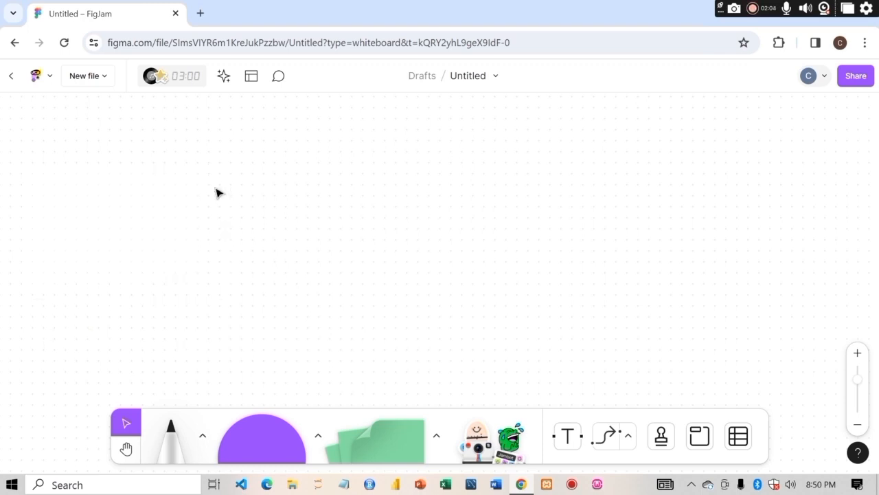
pyautogui.click(14, 42)
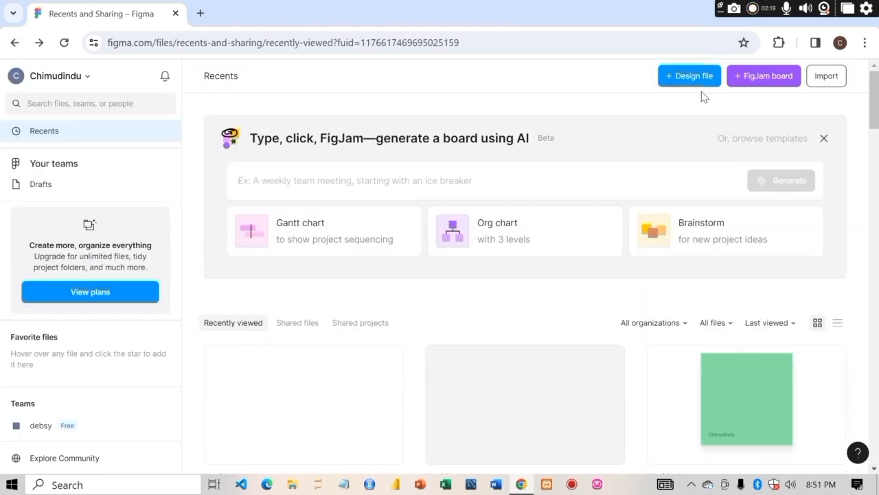
# - Create a new design file and open its main menu to view the Help and account options
pyautogui.click(690, 83)
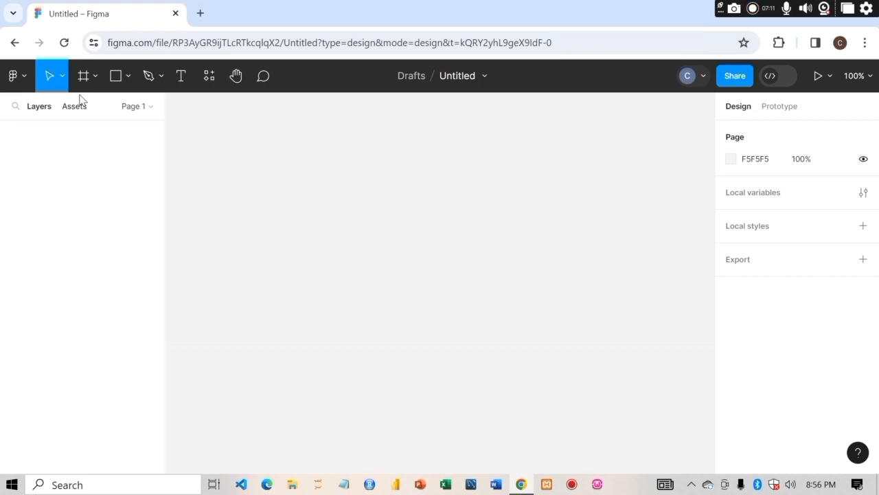
pyautogui.click(25, 80)
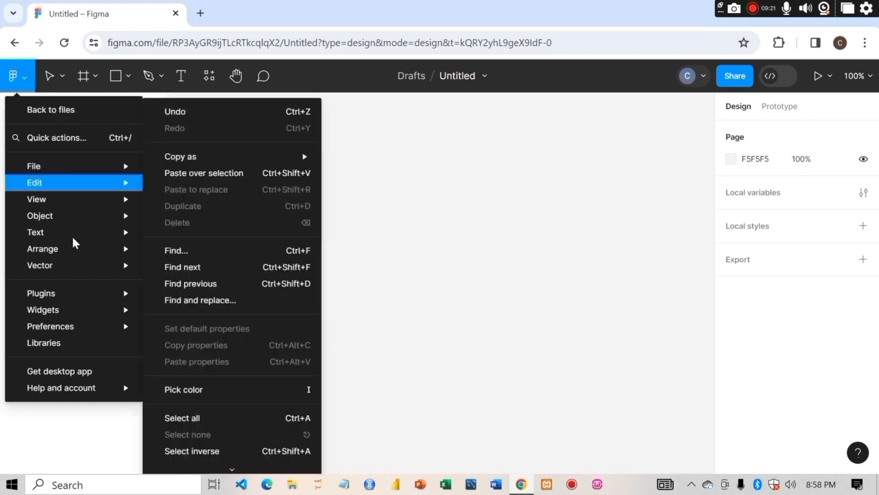
pyautogui.moveTo(71, 386)
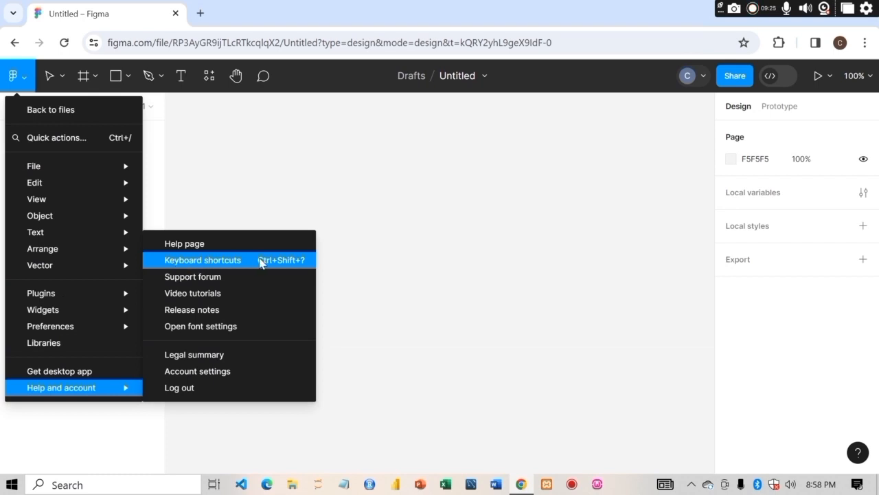
pyautogui.click(267, 160)
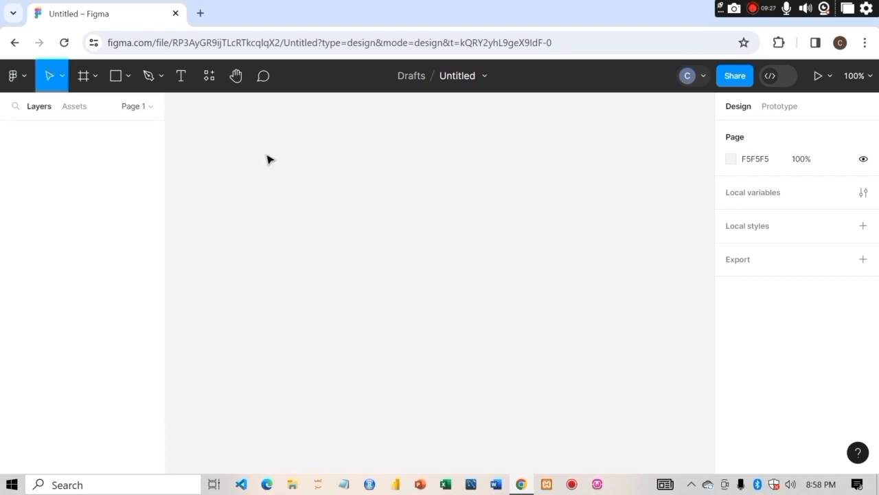
# - Examine each submenu of the main menu: File, Edit, View, Arrange, Text, Plugins and Widgets
pyautogui.click(24, 82)
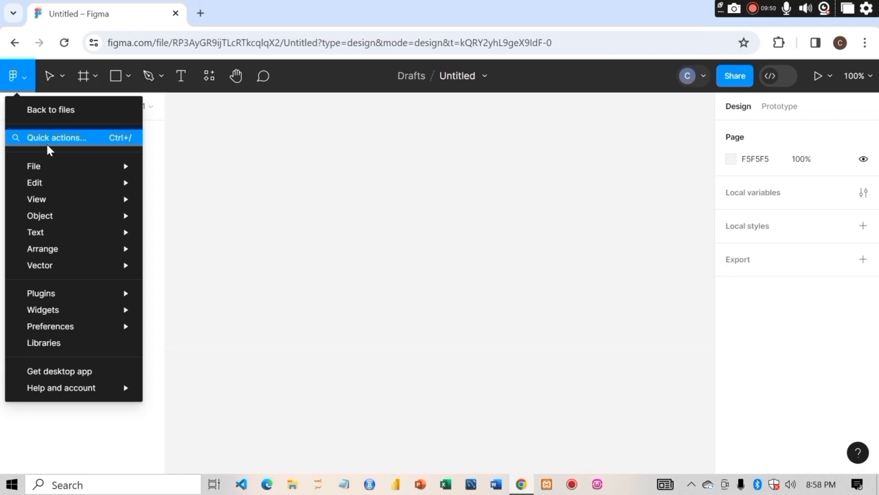
pyautogui.moveTo(34, 170)
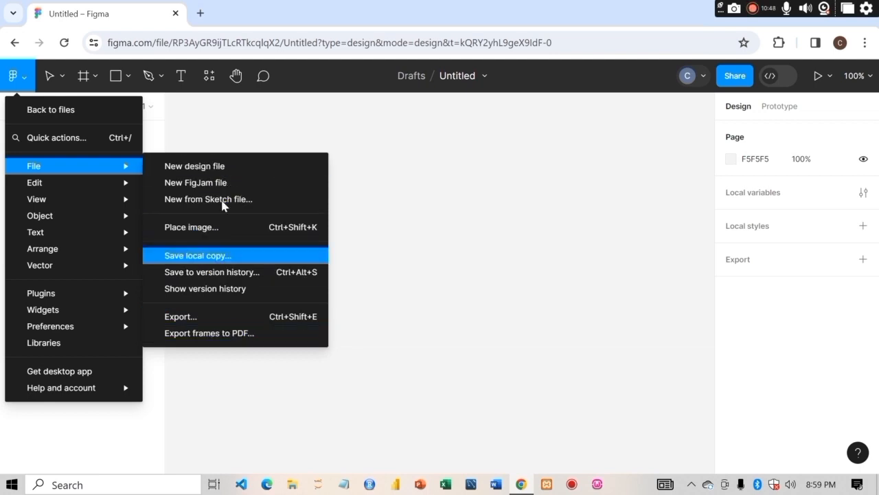
pyautogui.moveTo(94, 187)
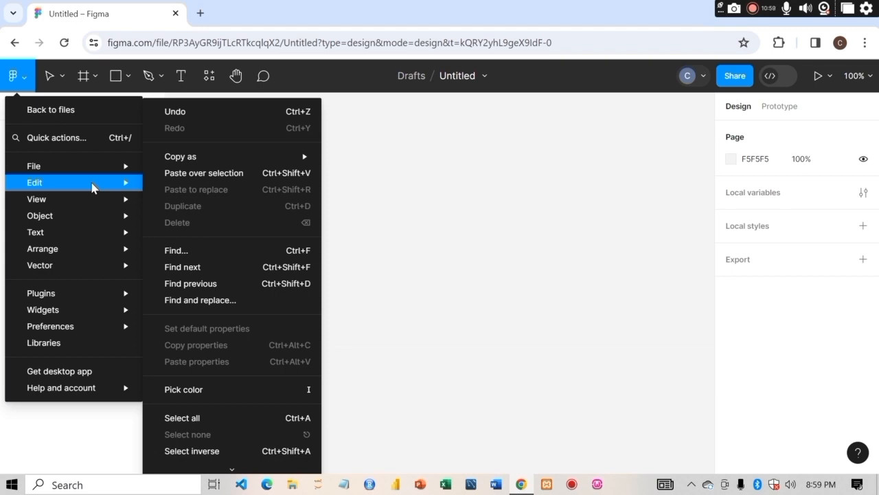
pyautogui.moveTo(80, 200)
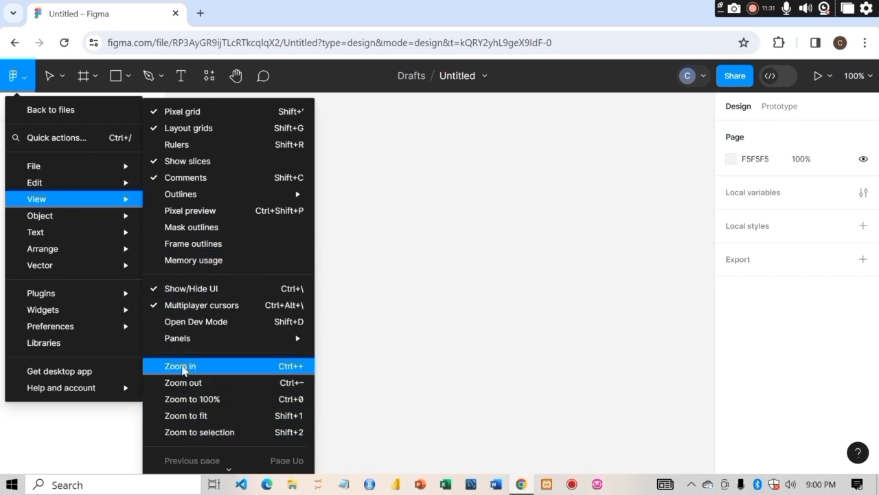
pyautogui.moveTo(27, 217)
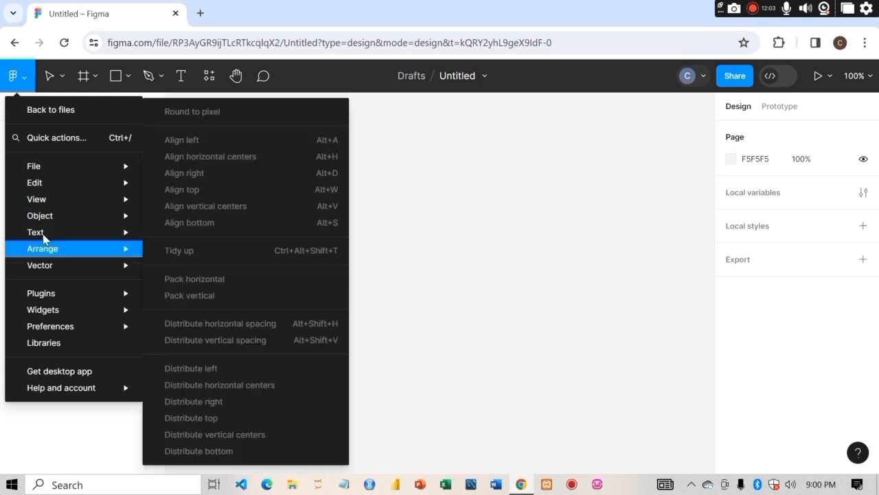
pyautogui.moveTo(44, 235)
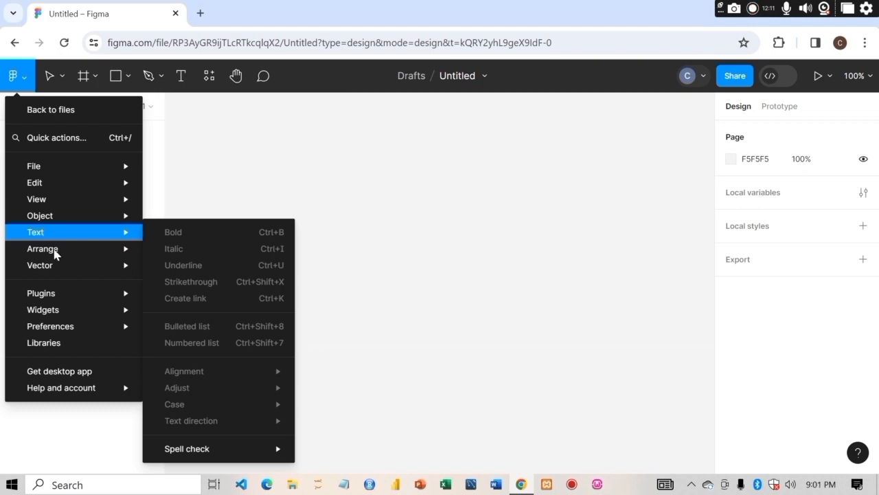
pyautogui.moveTo(57, 253)
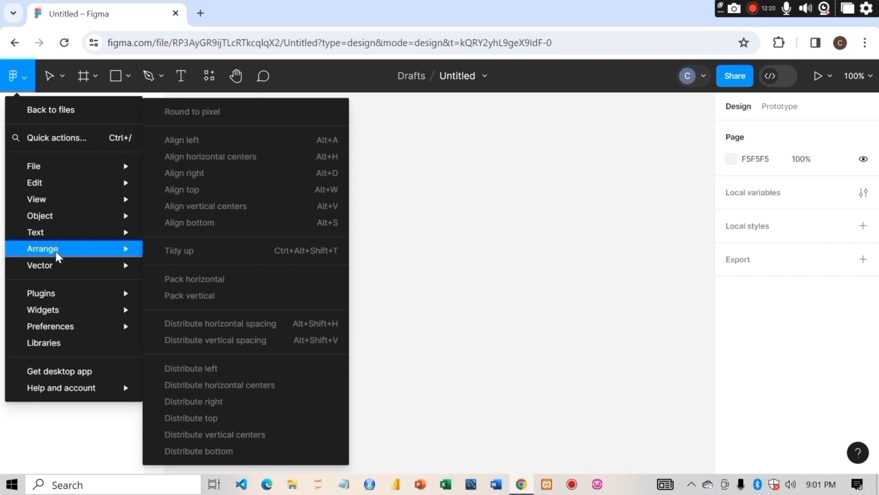
pyautogui.moveTo(76, 300)
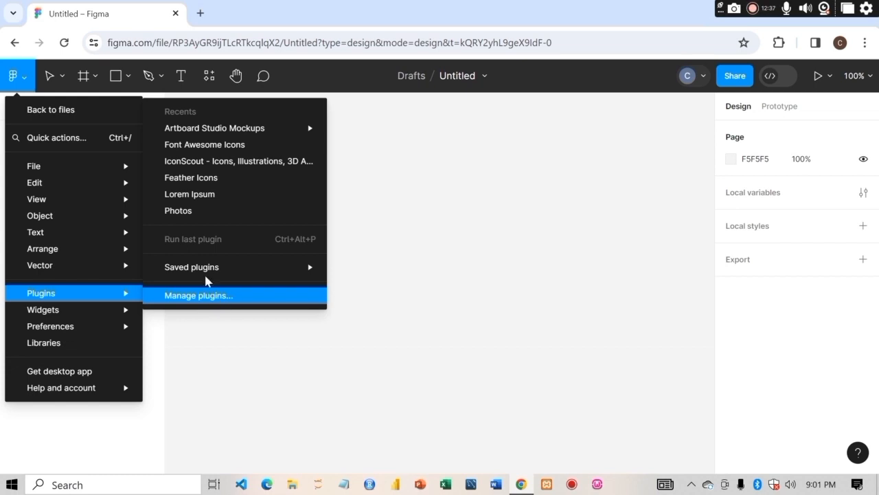
pyautogui.moveTo(199, 275)
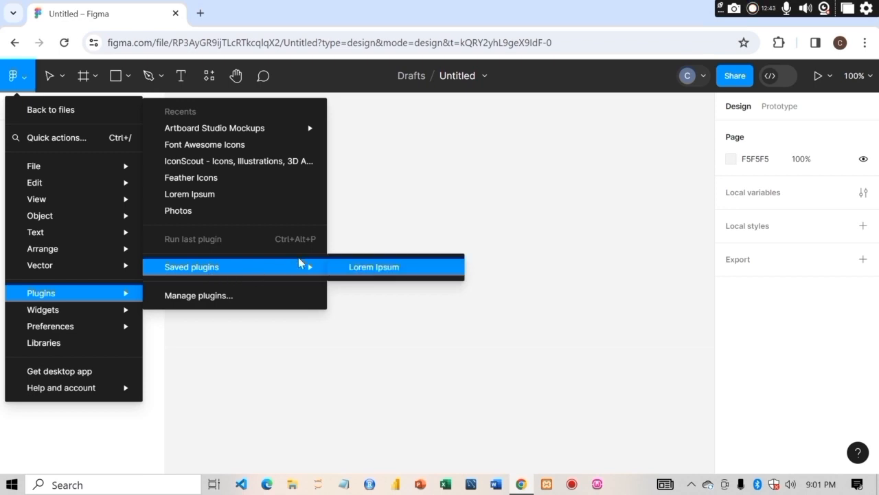
pyautogui.moveTo(206, 130)
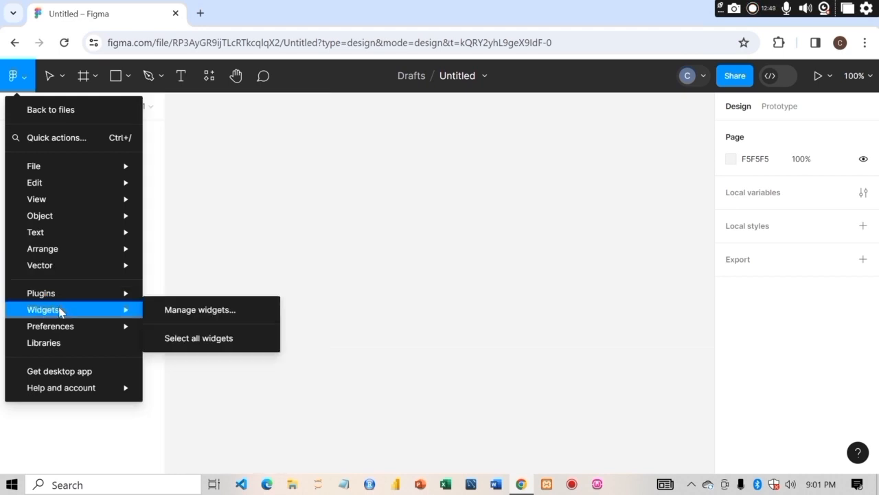
pyautogui.moveTo(58, 332)
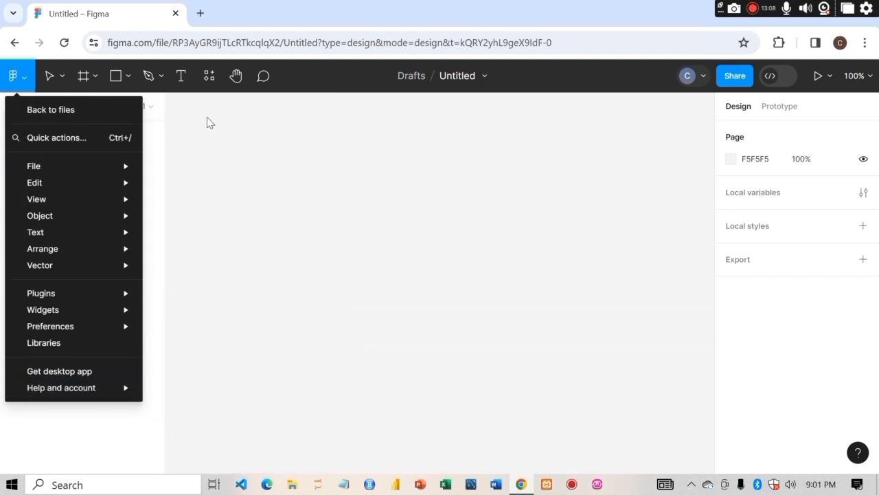
# - Choose the Frame tool from the frame tool options to show the frame size presets
pyautogui.click(95, 77)
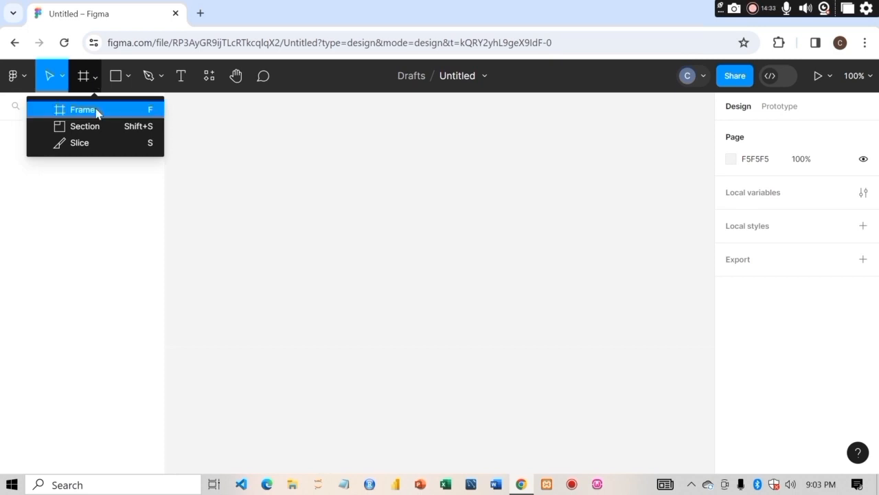
pyautogui.click(82, 110)
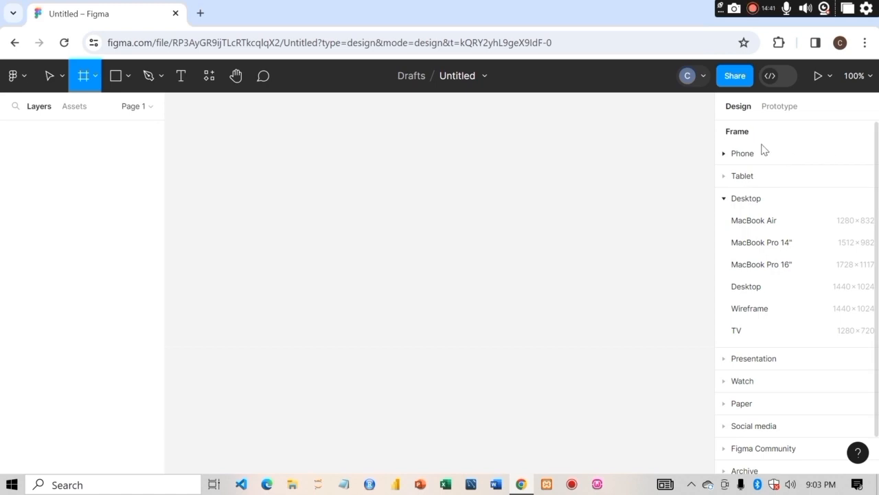
# - Create an iPhone 14 Plus frame from the Phone frame presets
pyautogui.click(729, 155)
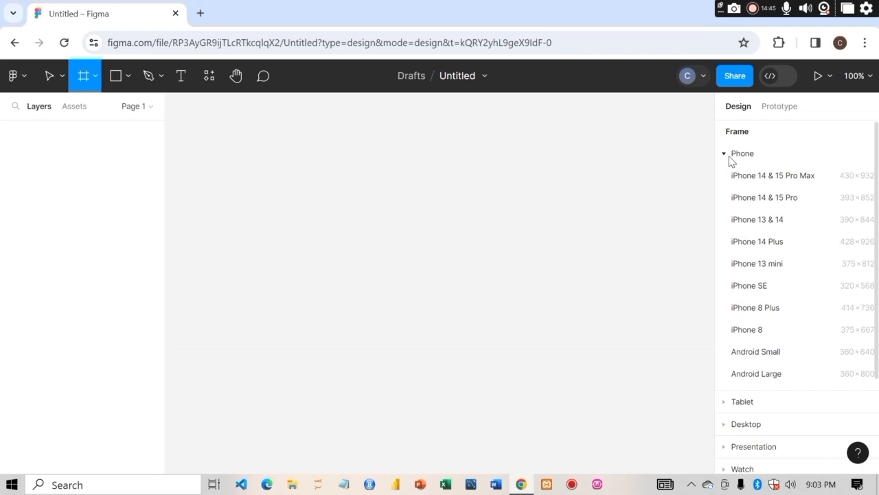
pyautogui.click(757, 250)
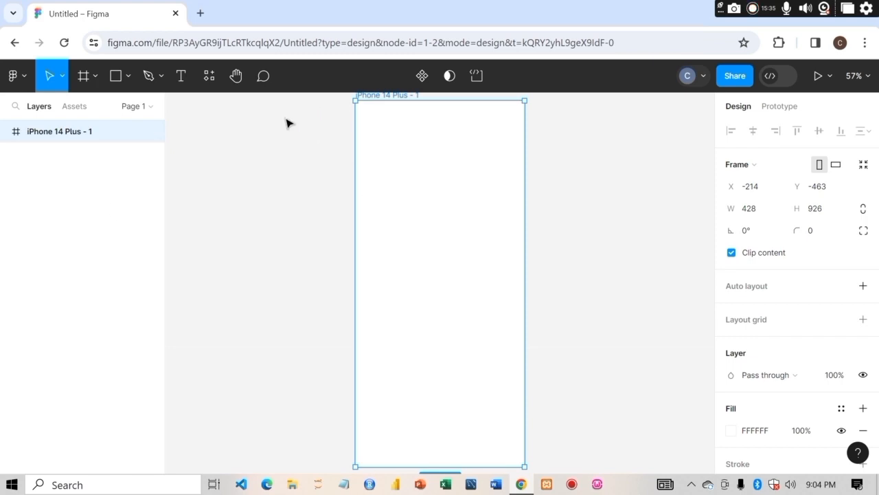
# - Draw a rectangle about 181 × 249 beside the frame and move it into the iPhone 14 Plus frame
pyautogui.click(127, 77)
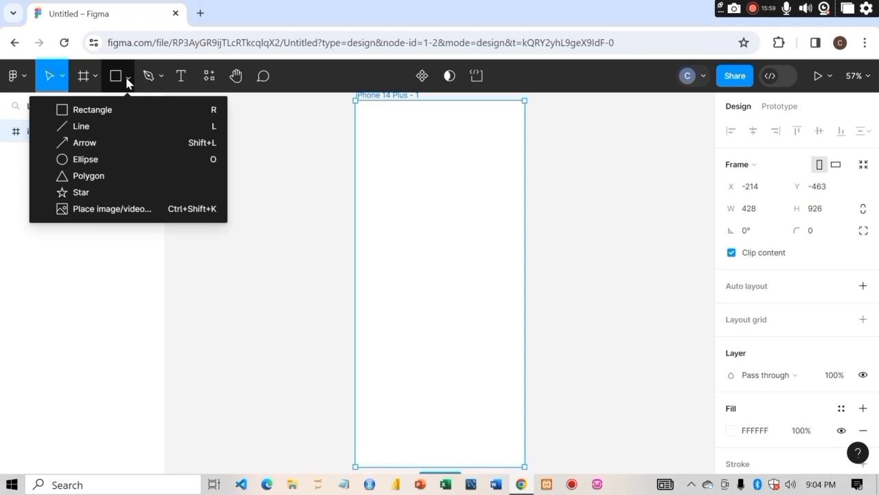
pyautogui.click(92, 112)
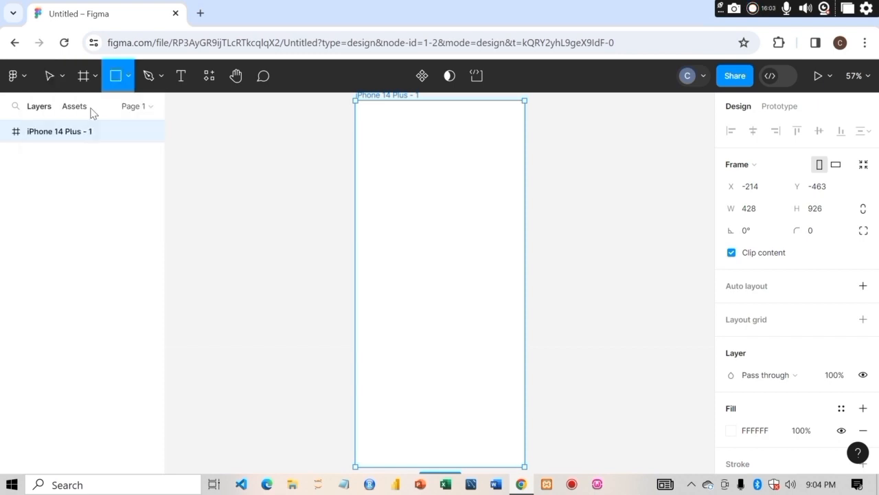
pyautogui.moveTo(275, 200)
pyautogui.mouseDown()
pyautogui.moveTo(367, 293)
pyautogui.moveTo(346, 299)
pyautogui.mouseUp()
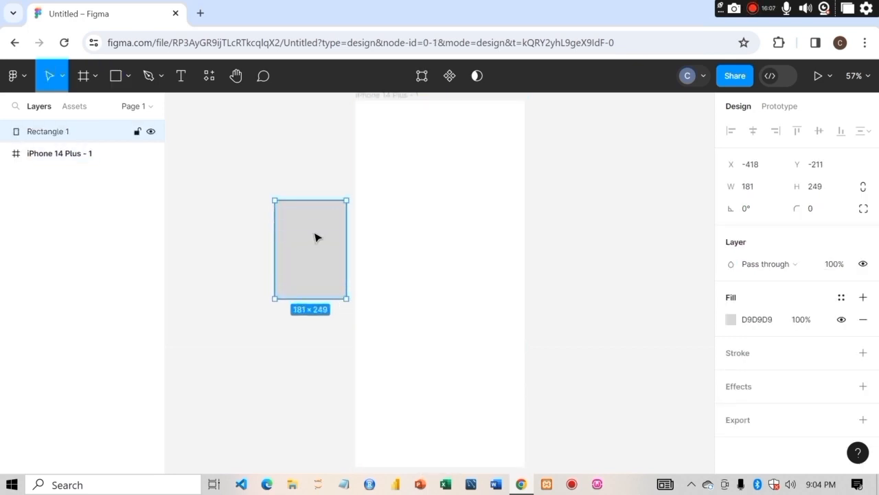
pyautogui.moveTo(316, 240); pyautogui.dragTo(418, 210)
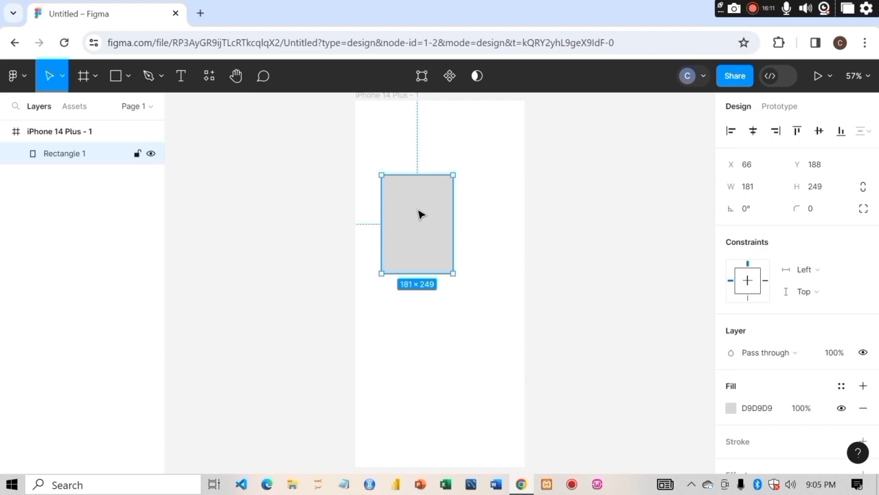
# - Draw a diagonal line about 211 long on the canvas beside the frame and deselect it
pyautogui.click(127, 81)
pyautogui.click(104, 127)
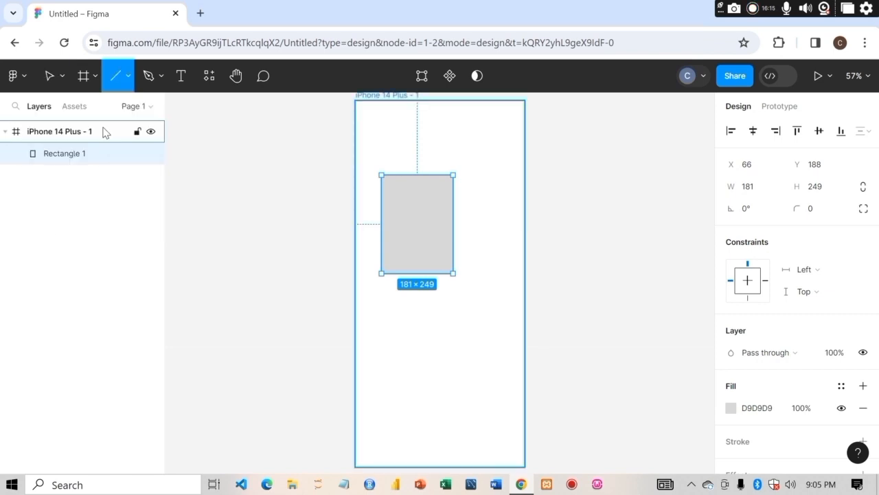
pyautogui.moveTo(234, 221); pyautogui.dragTo(291, 160)
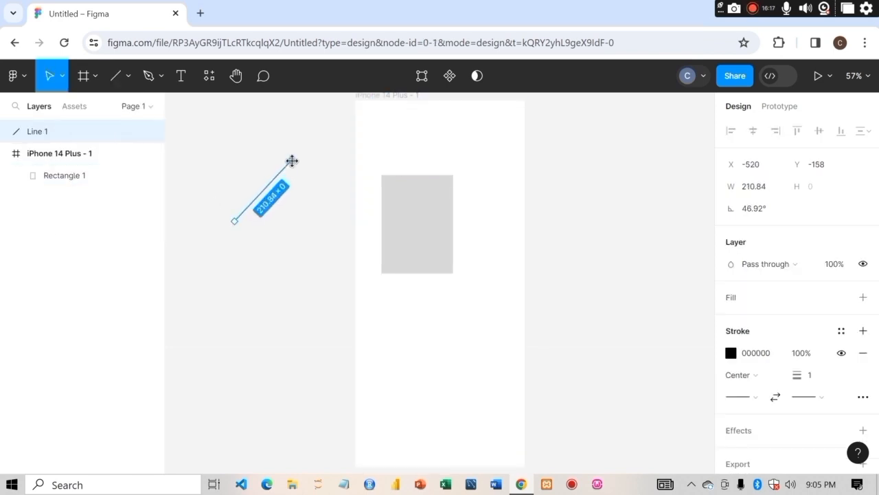
pyautogui.click(249, 157)
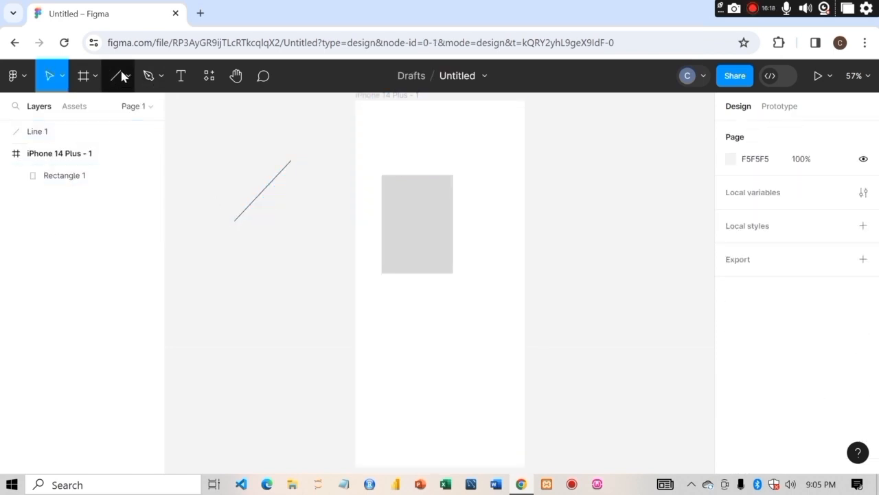
# - Draw a triangle polygon about 289 × 178 above the line and round its corners
pyautogui.click(129, 76)
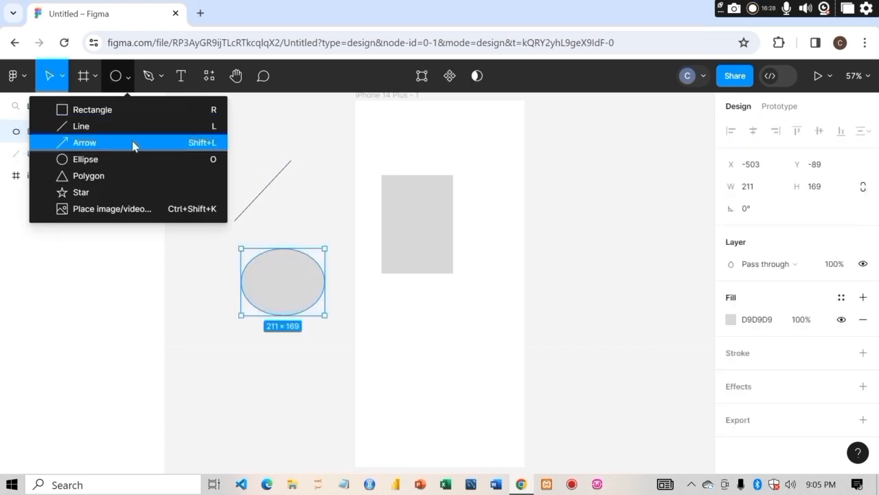
pyautogui.click(132, 178)
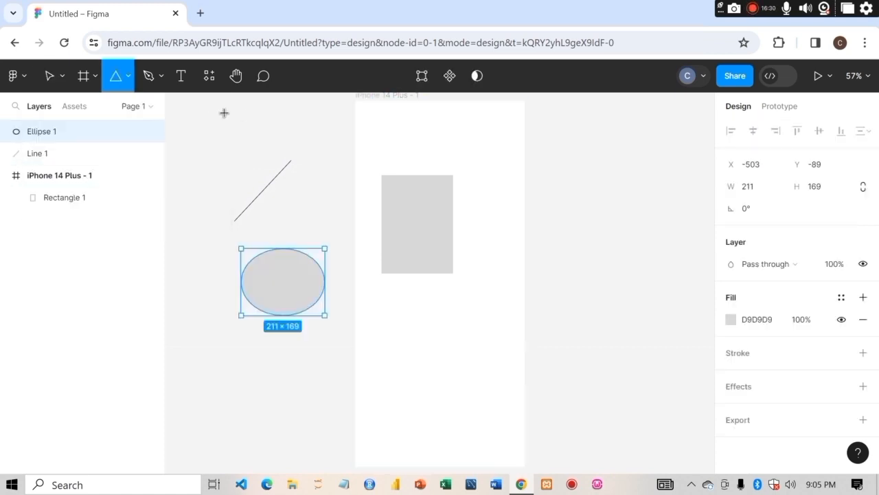
pyautogui.moveTo(214, 117); pyautogui.dragTo(327, 186)
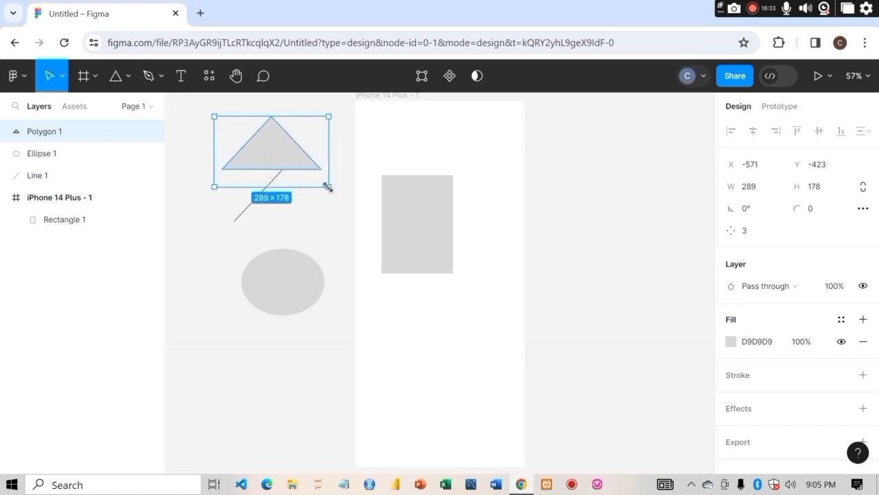
pyautogui.click(130, 77)
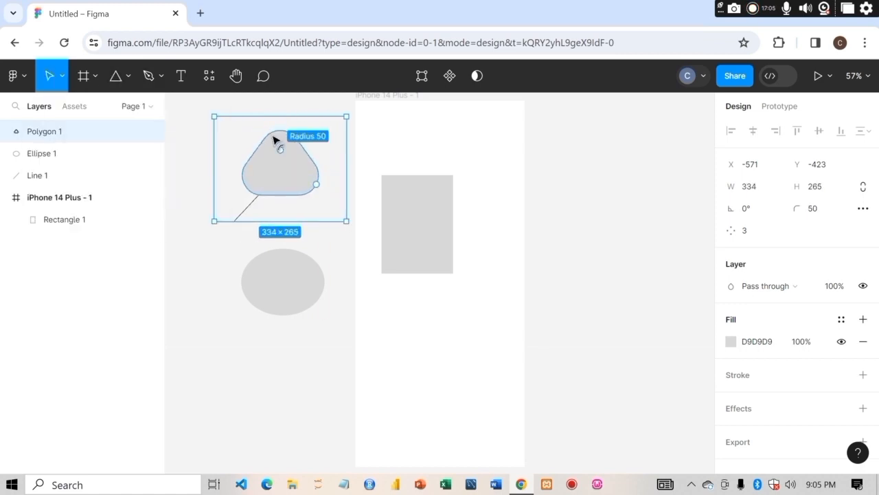
pyautogui.moveTo(277, 142)
pyautogui.mouseDown()
pyautogui.moveTo(271, 126)
pyautogui.moveTo(281, 169)
pyautogui.moveTo(275, 125)
pyautogui.moveTo(277, 141)
pyautogui.mouseUp()
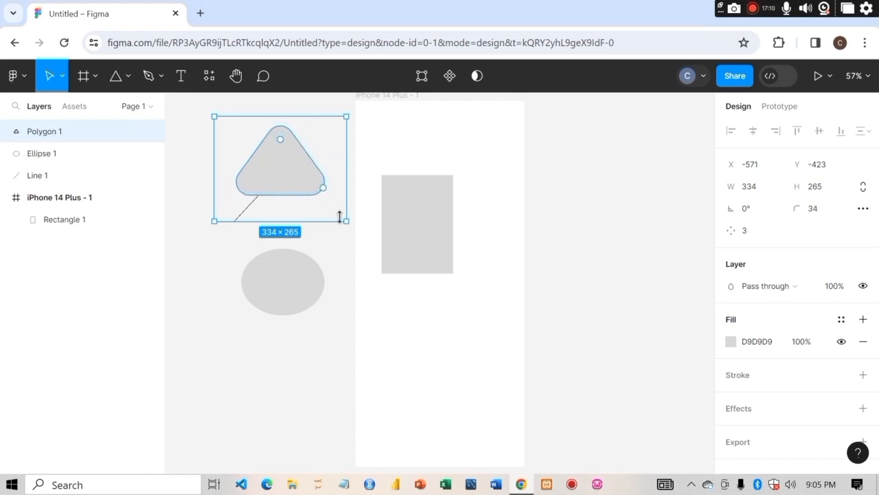
# - Select the Move tool and drag the polygon to the canvas's upper-left area
pyautogui.click(60, 79)
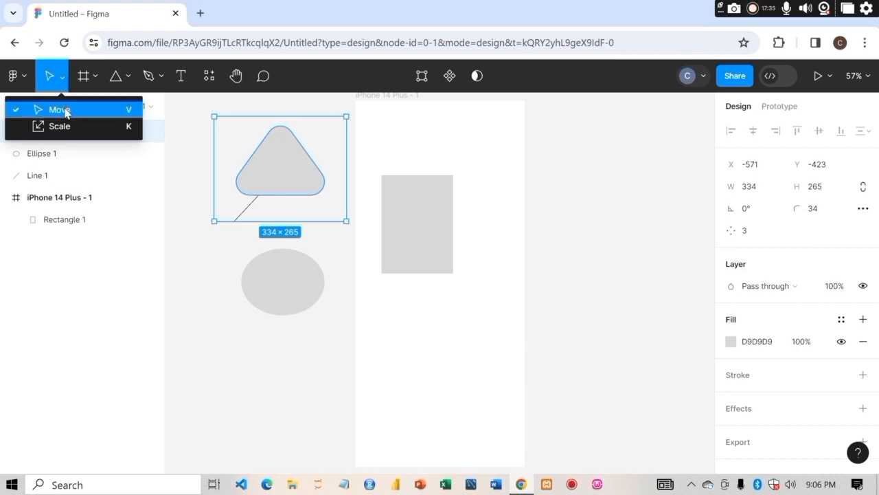
pyautogui.click(66, 111)
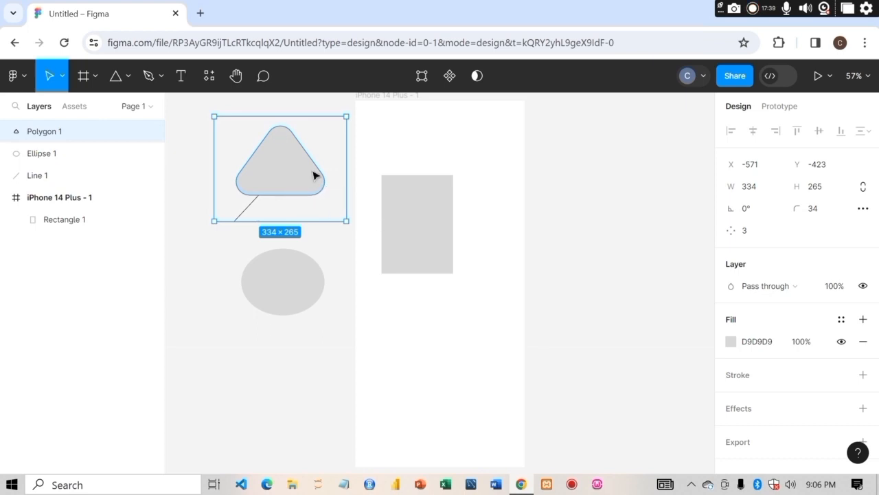
pyautogui.moveTo(285, 176); pyautogui.dragTo(631, 213)
pyautogui.moveTo(558, 204); pyautogui.dragTo(326, 208)
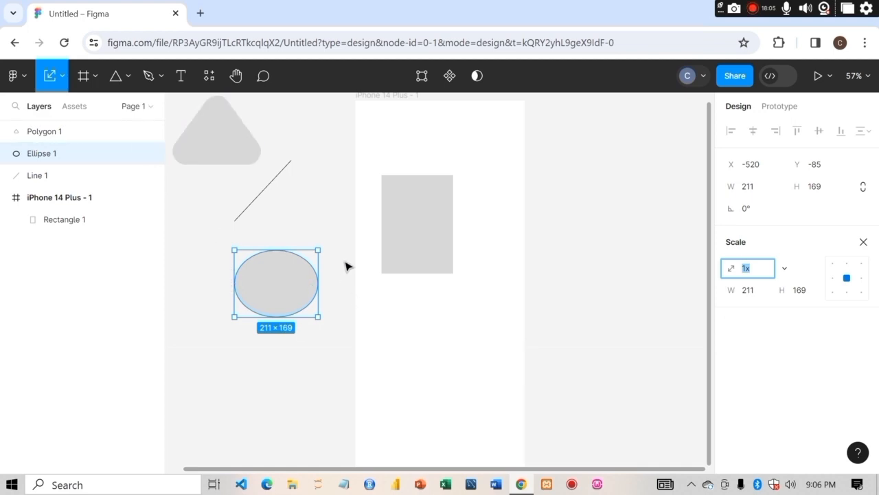
# - Scale the rectangle with the Scale tool to 2x, 3x and 4x
pyautogui.click(409, 241)
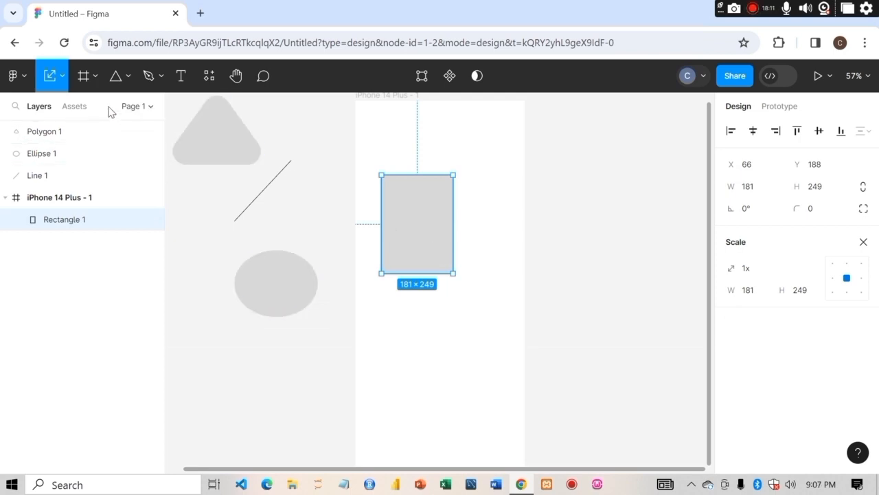
pyautogui.click(62, 77)
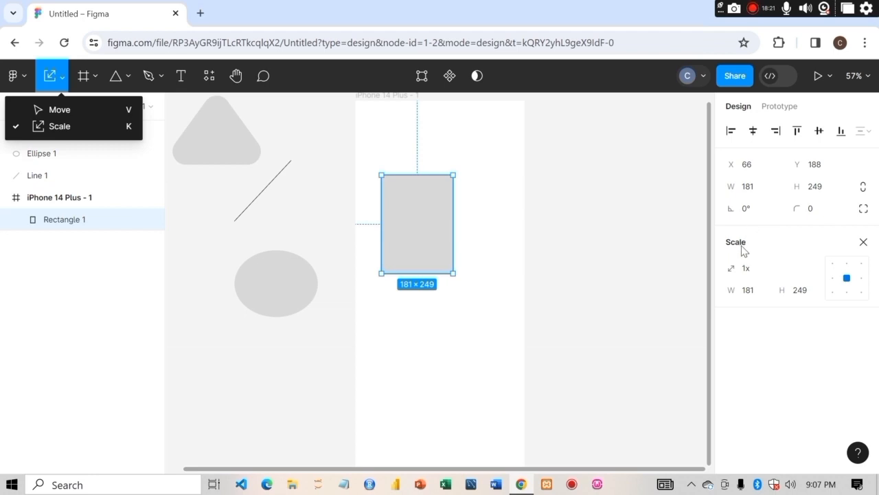
pyautogui.click(787, 275)
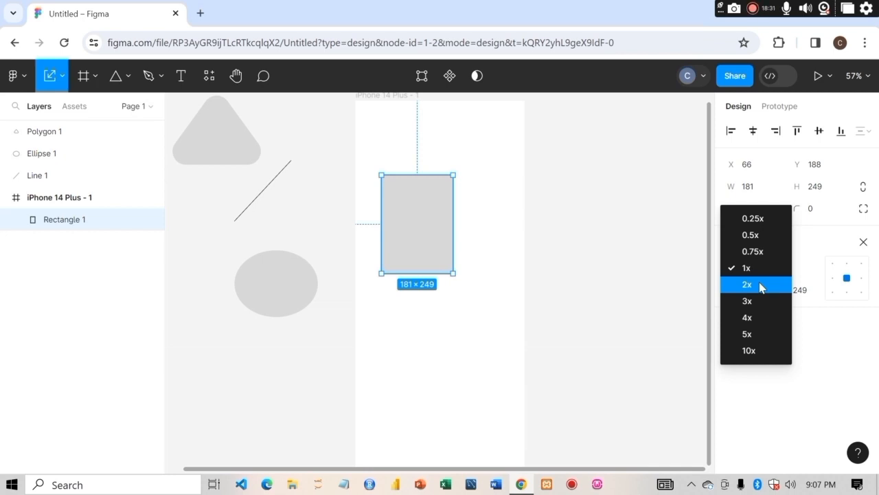
pyautogui.click(761, 285)
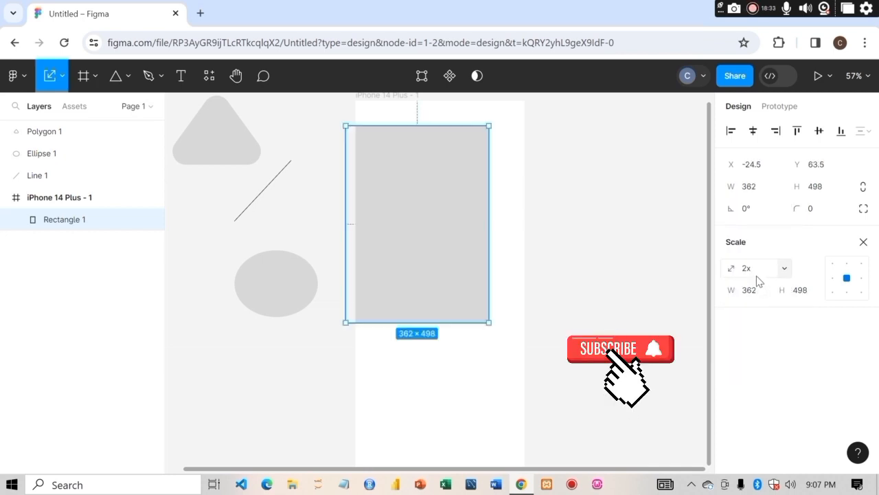
pyautogui.click(785, 269)
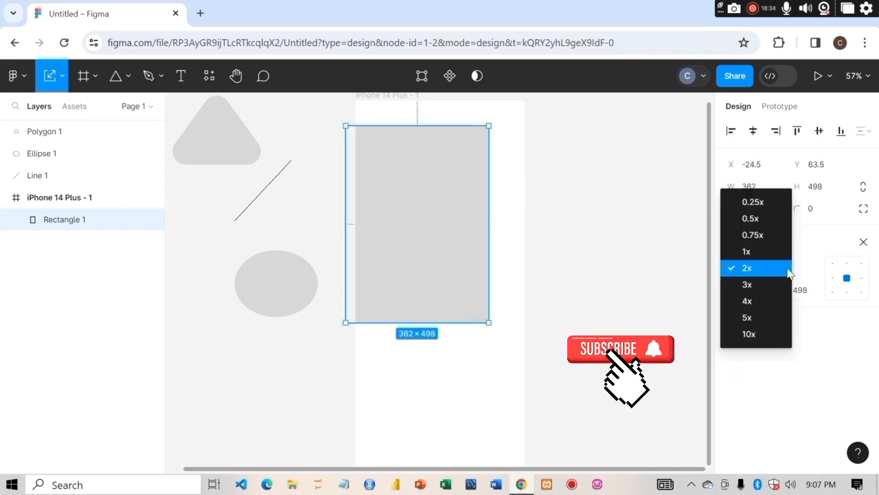
pyautogui.click(763, 286)
pyautogui.click(787, 277)
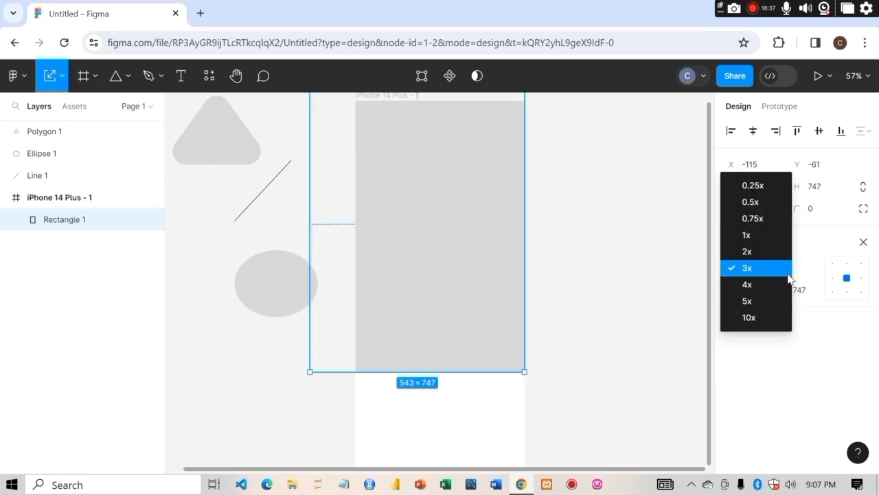
pyautogui.click(773, 286)
# - Scale the polygon to 4x, reposition it, scale it to 10x and set it back to 1x
pyautogui.click(223, 159)
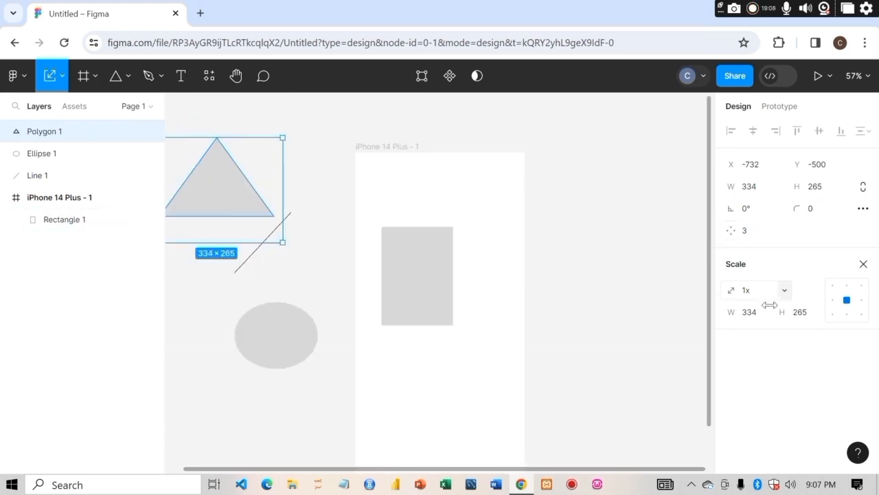
pyautogui.click(785, 291)
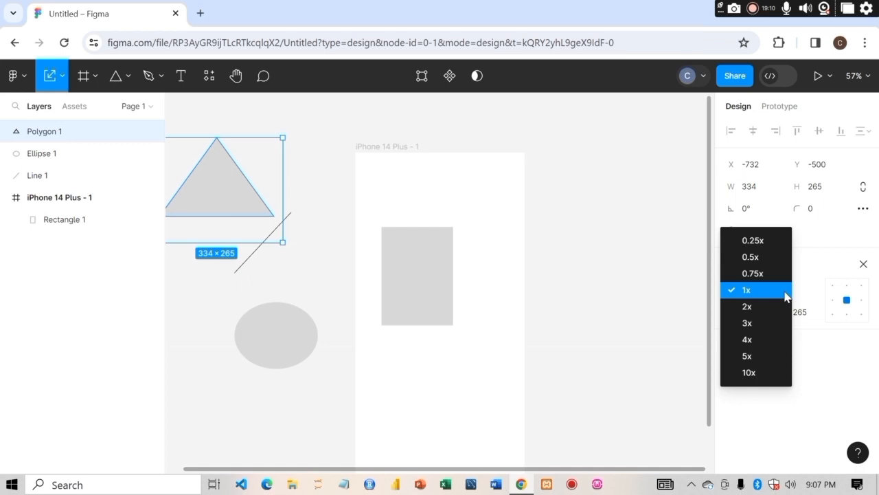
pyautogui.click(755, 339)
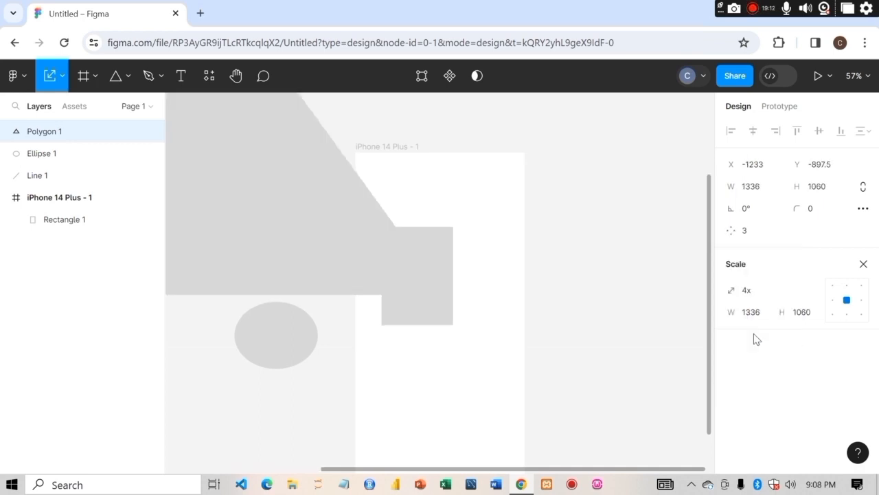
pyautogui.moveTo(261, 177)
pyautogui.mouseDown()
pyautogui.moveTo(437, 298)
pyautogui.moveTo(416, 314)
pyautogui.moveTo(304, 247)
pyautogui.moveTo(249, 190)
pyautogui.mouseUp()
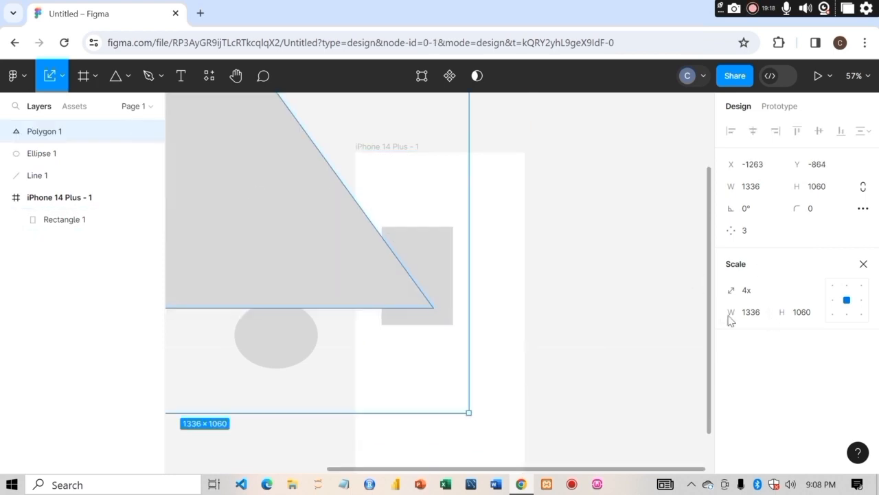
pyautogui.click(785, 296)
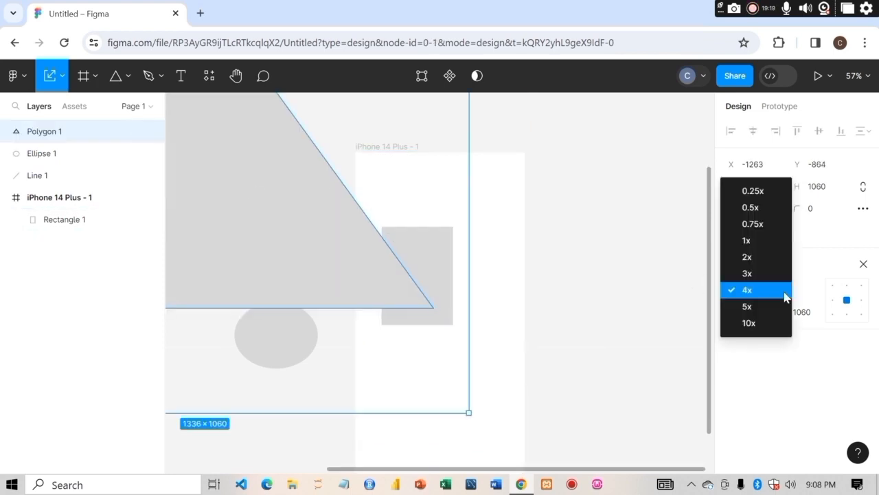
pyautogui.click(751, 323)
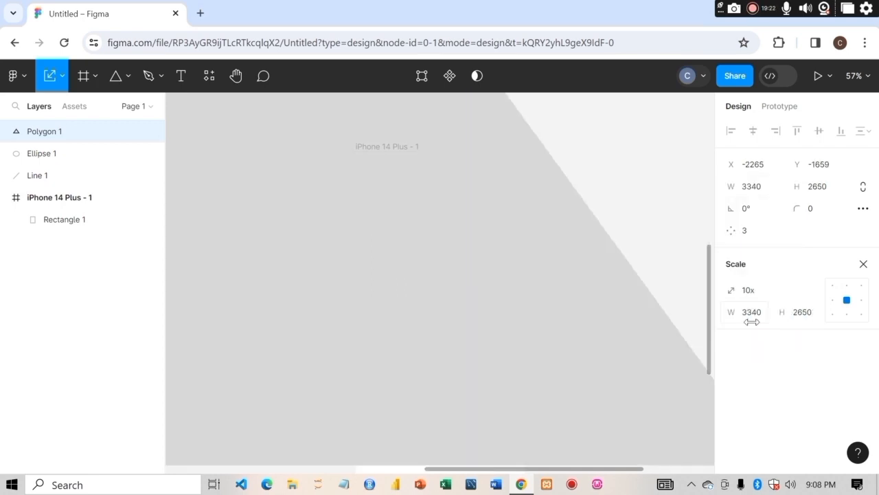
pyautogui.click(787, 296)
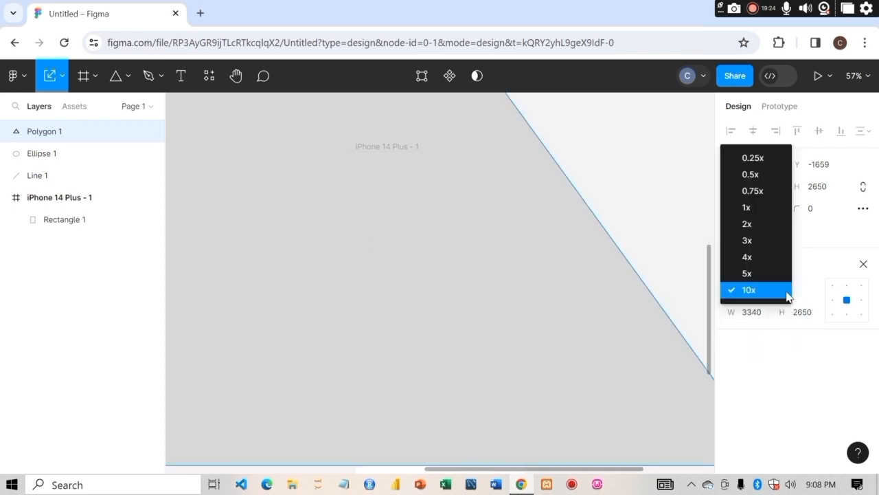
pyautogui.click(754, 208)
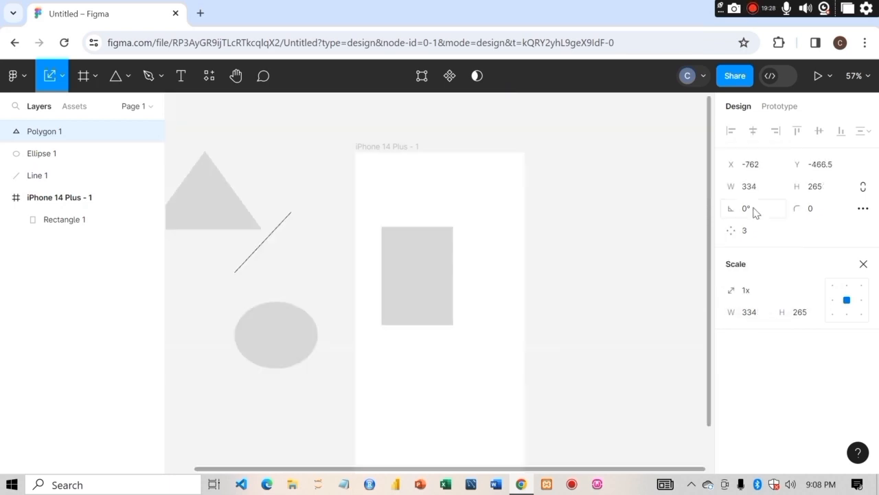
# - Add the text "good work" inside the rectangle and reopen it for editing
pyautogui.click(188, 79)
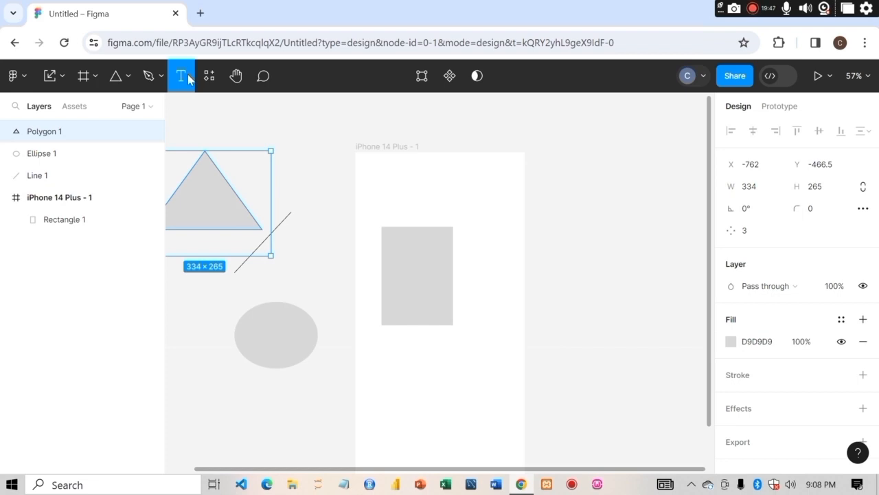
pyautogui.click(408, 255)
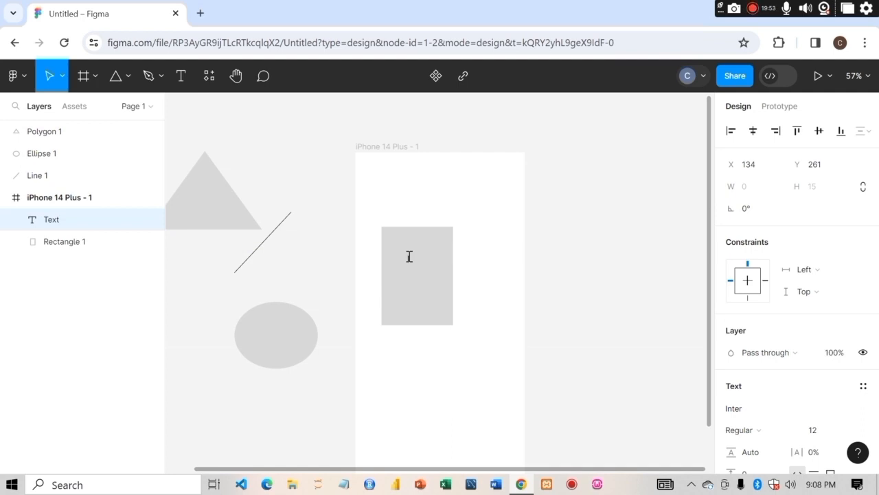
pyautogui.write('good work')
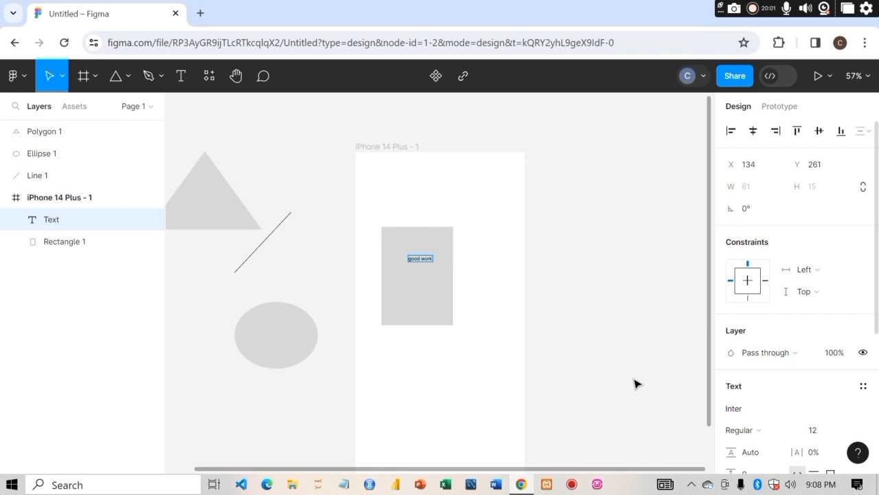
pyautogui.press('Escape')
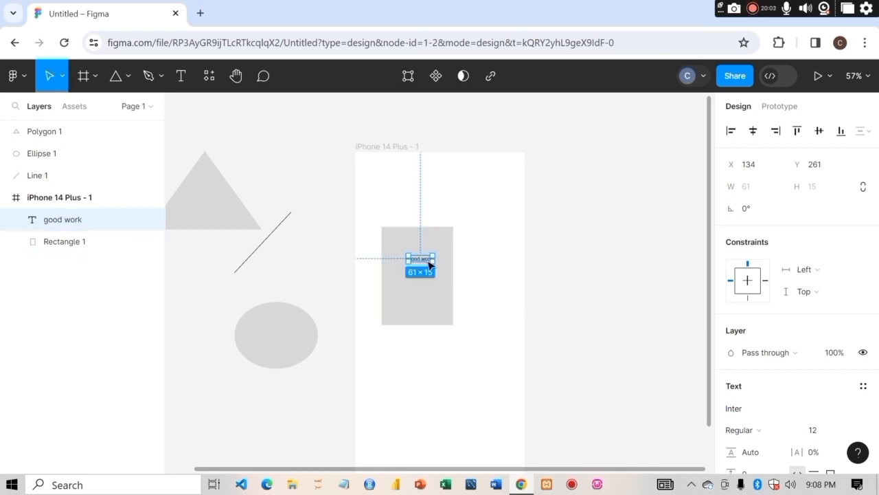
pyautogui.doubleClick(425, 262)
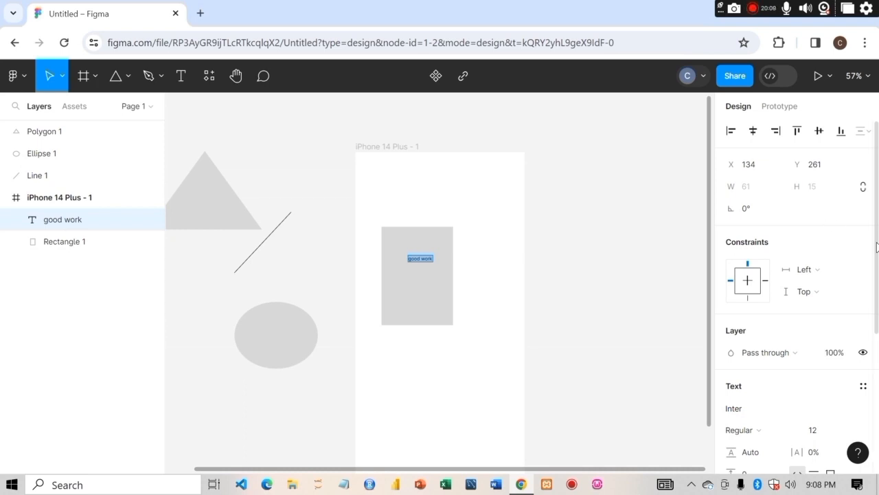
# - Set the "good work" text to size 24 and Bold weight, then move it to the rectangle's horizontal center
pyautogui.scroll(-3, 876, 246)
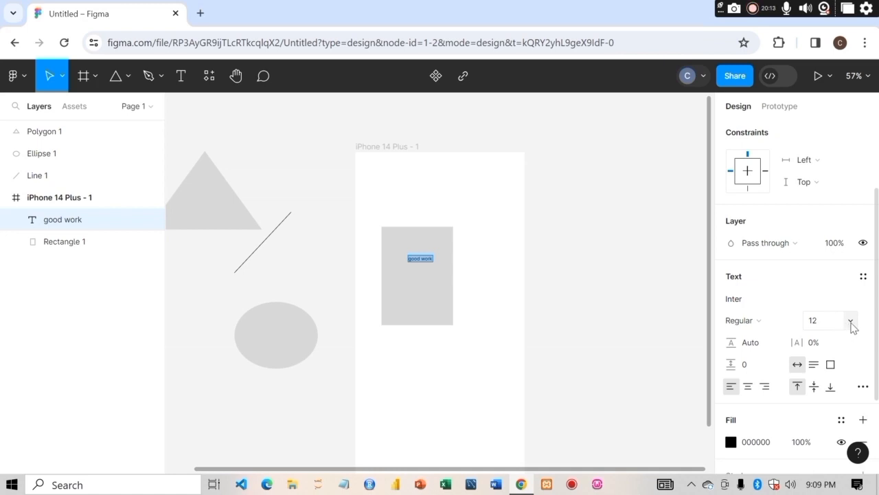
pyautogui.click(851, 322)
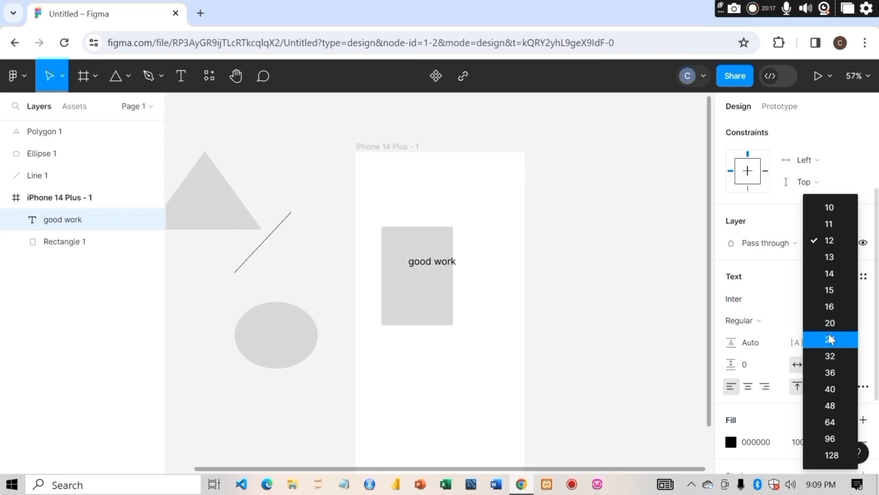
pyautogui.click(831, 339)
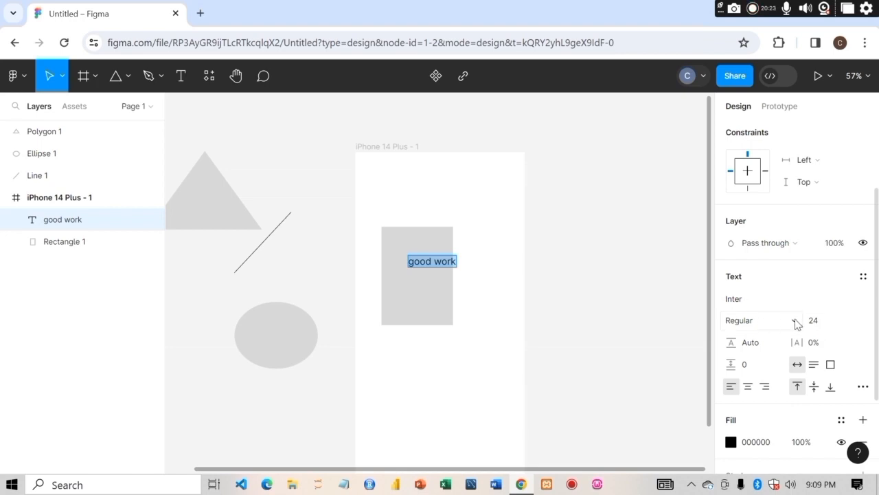
pyautogui.click(796, 323)
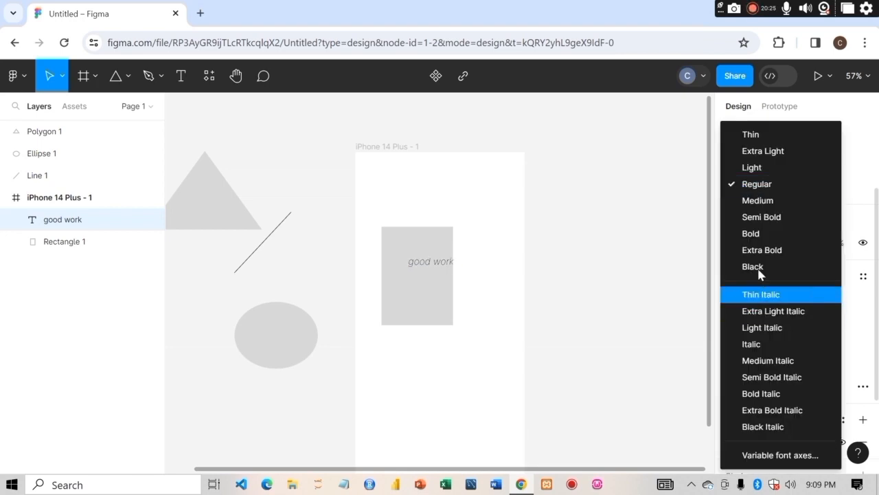
pyautogui.click(753, 240)
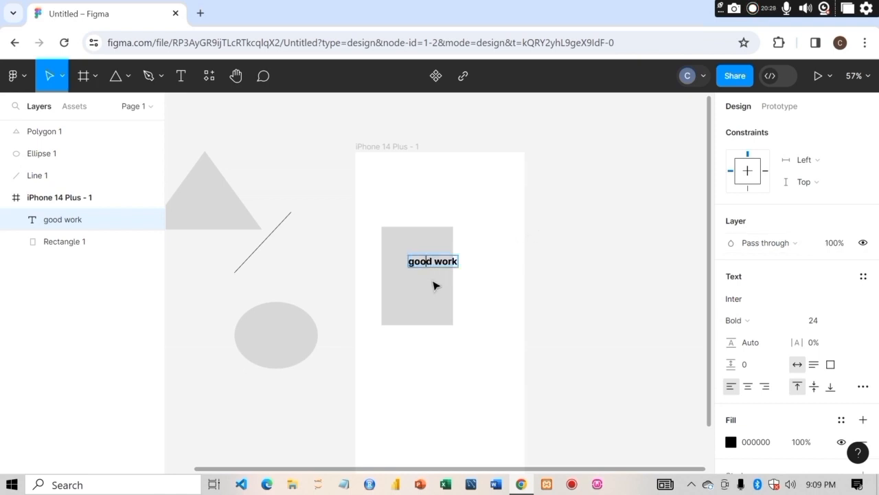
pyautogui.press('Escape')
pyautogui.moveTo(434, 263); pyautogui.dragTo(414, 262)
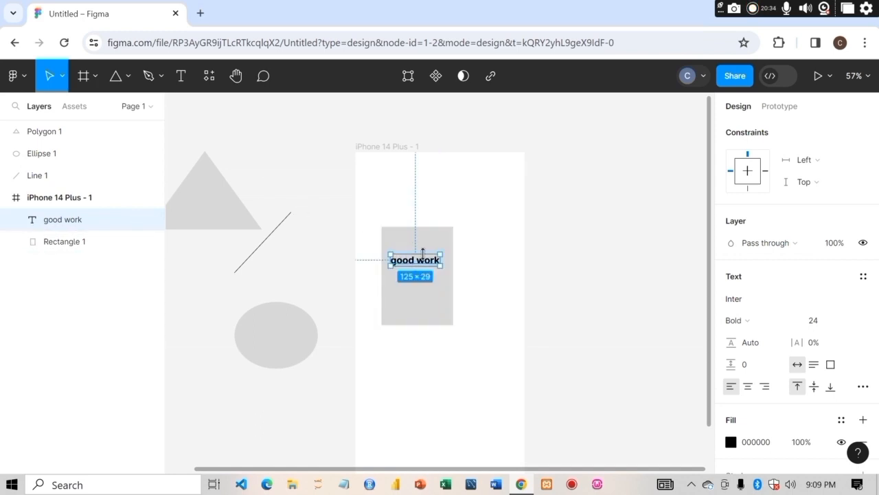
# - Open the Resources panel, then switch to the Hand tool and pan the canvas
pyautogui.click(210, 77)
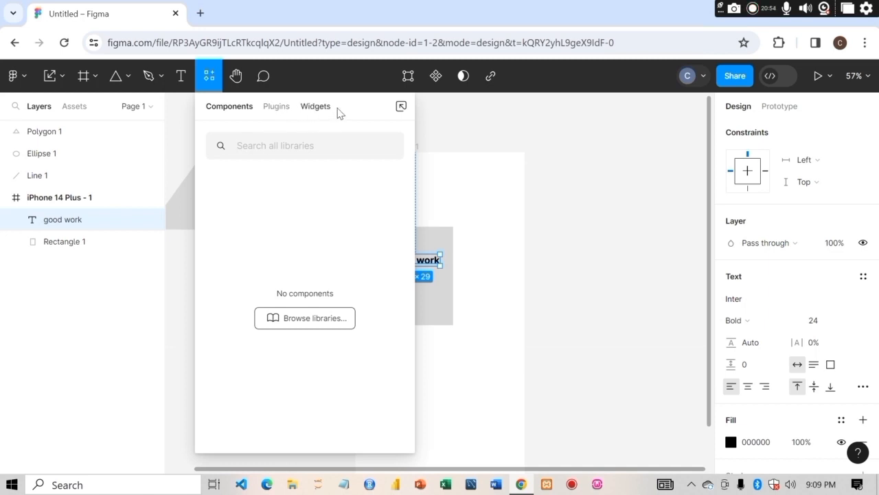
pyautogui.click(238, 78)
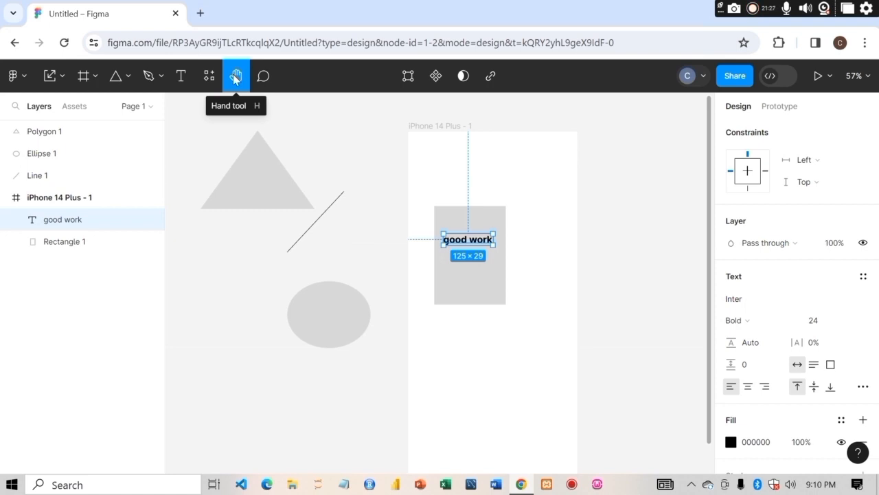
pyautogui.moveTo(351, 224); pyautogui.dragTo(328, 212)
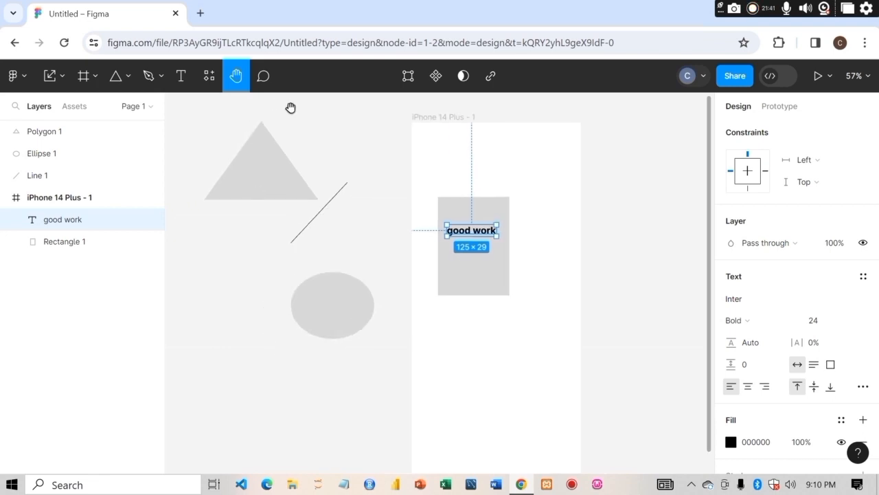
pyautogui.click(263, 76)
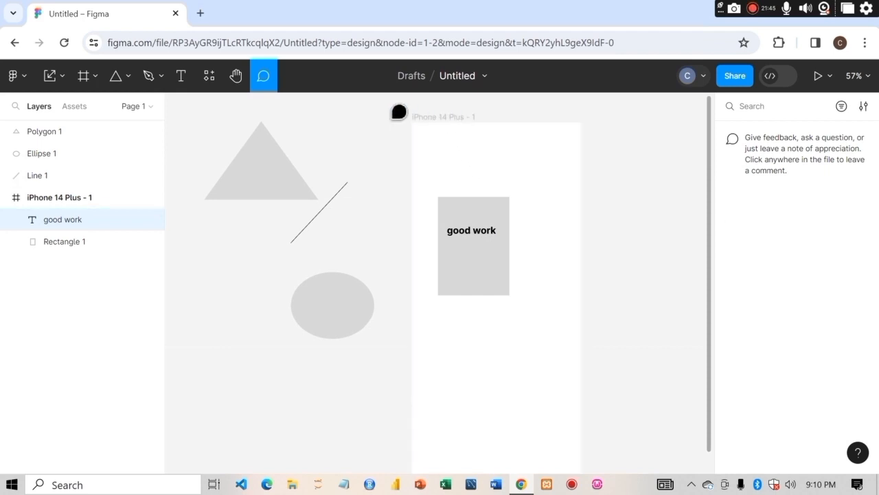
pyautogui.click(452, 121)
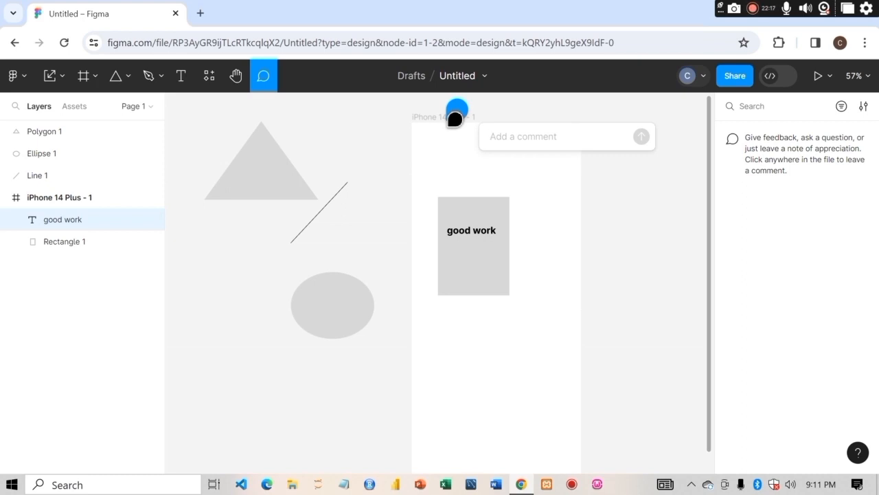
pyautogui.click(263, 77)
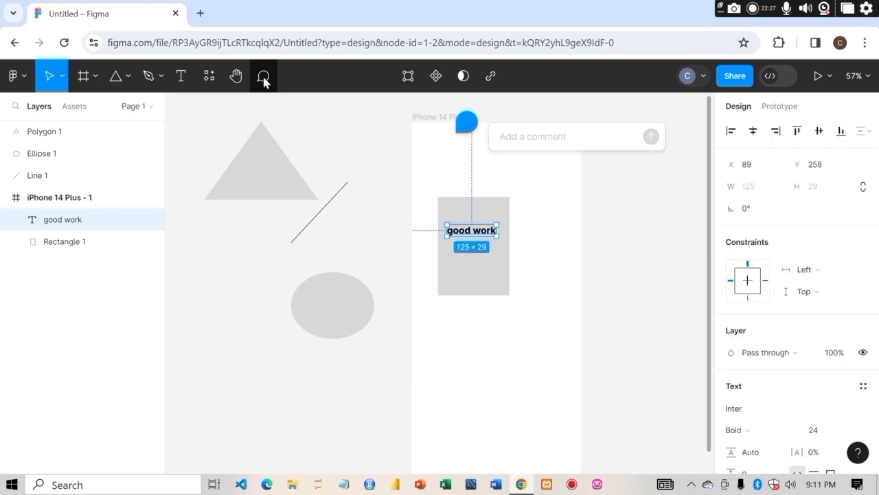
pyautogui.click(369, 176)
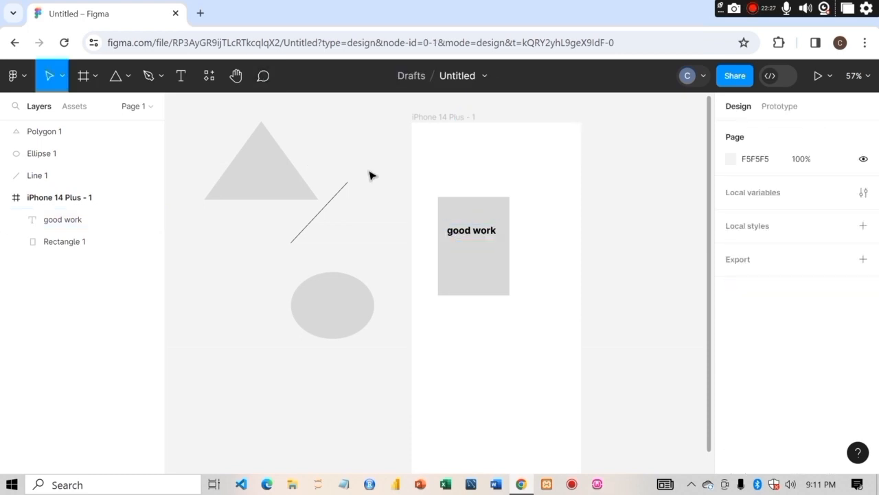
# - Add a comment "weldone" at the top of the iPhone 14 Plus frame
pyautogui.click(264, 77)
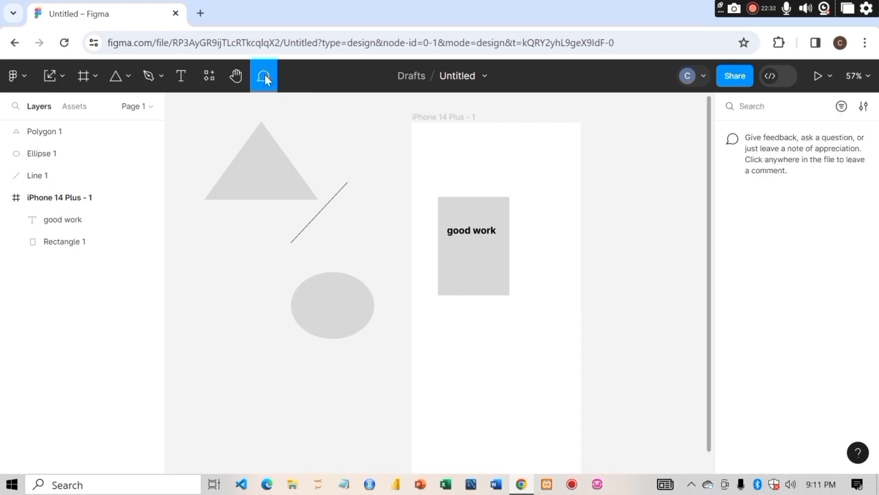
pyautogui.click(479, 128)
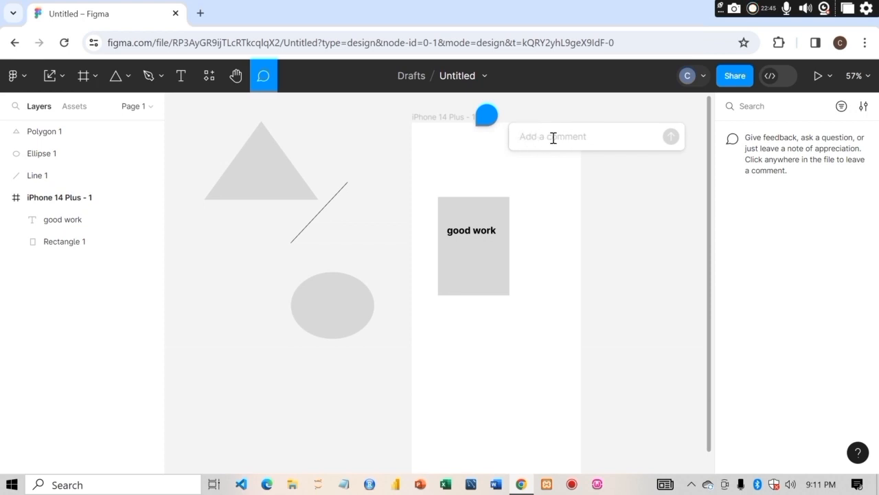
pyautogui.write('weldone')
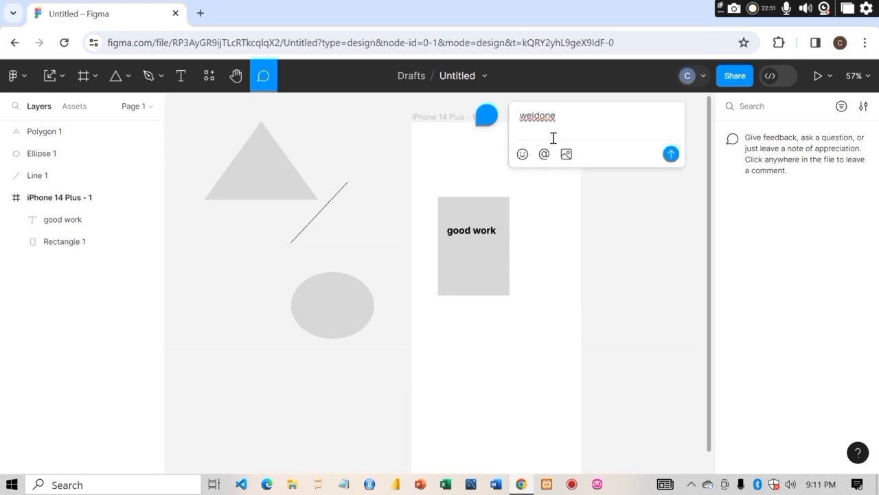
pyautogui.press('Return')
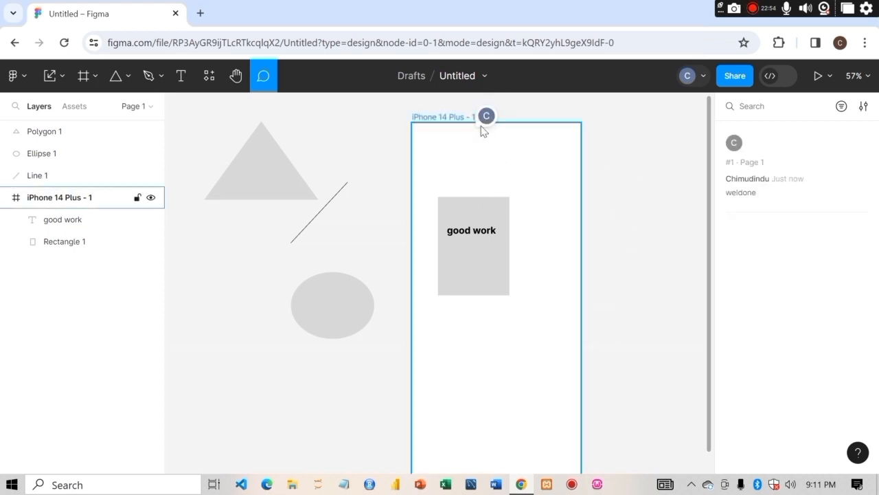
pyautogui.moveTo(490, 123)
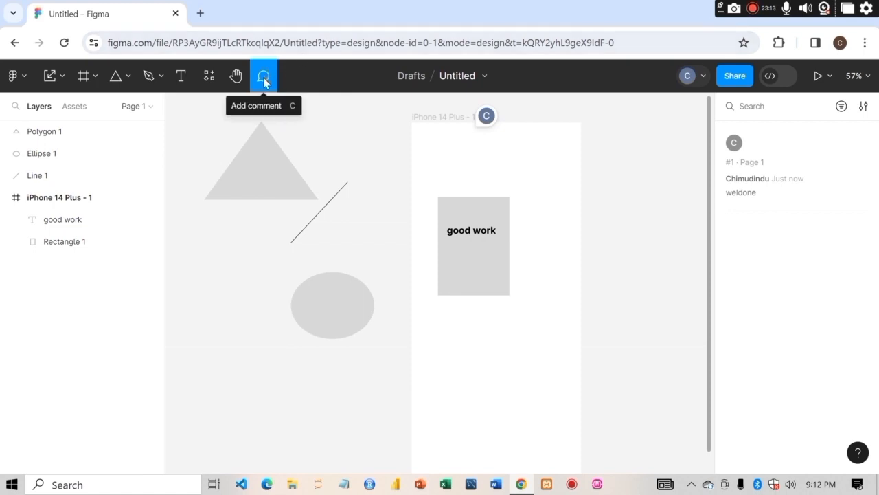
pyautogui.click(386, 176)
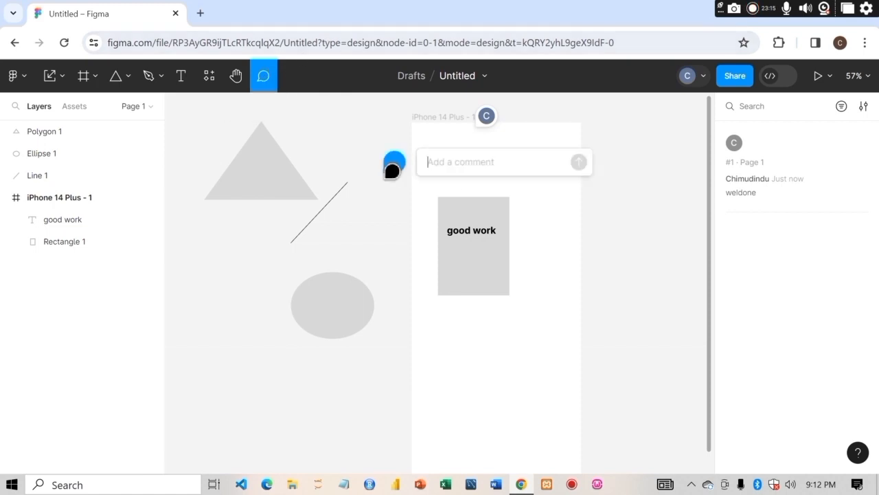
pyautogui.press('Escape')
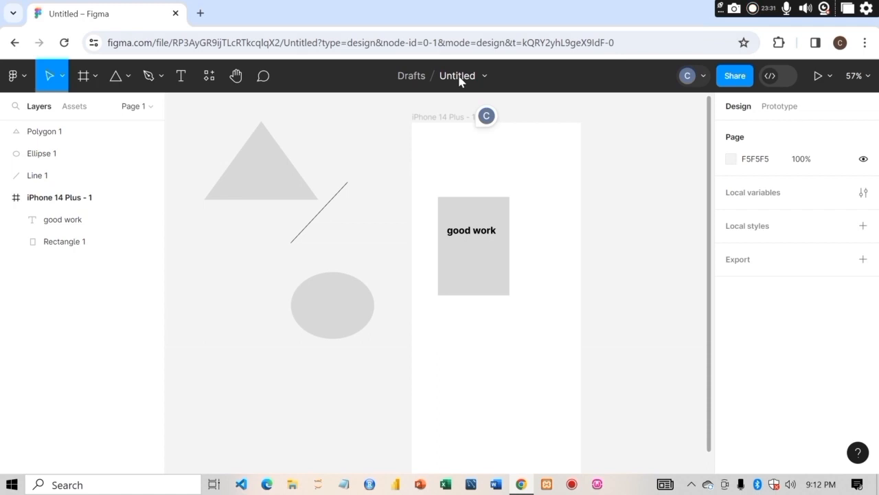
# - Rename the file as "work"
pyautogui.doubleClick(459, 76)
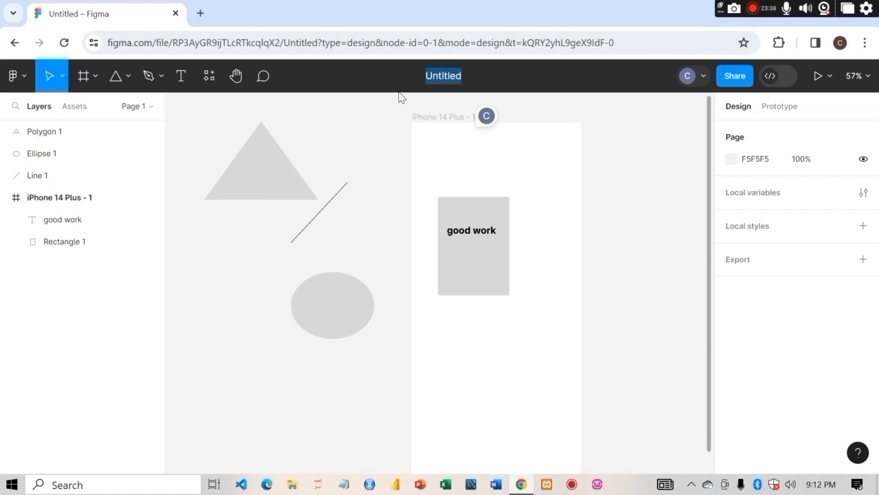
pyautogui.click(367, 126)
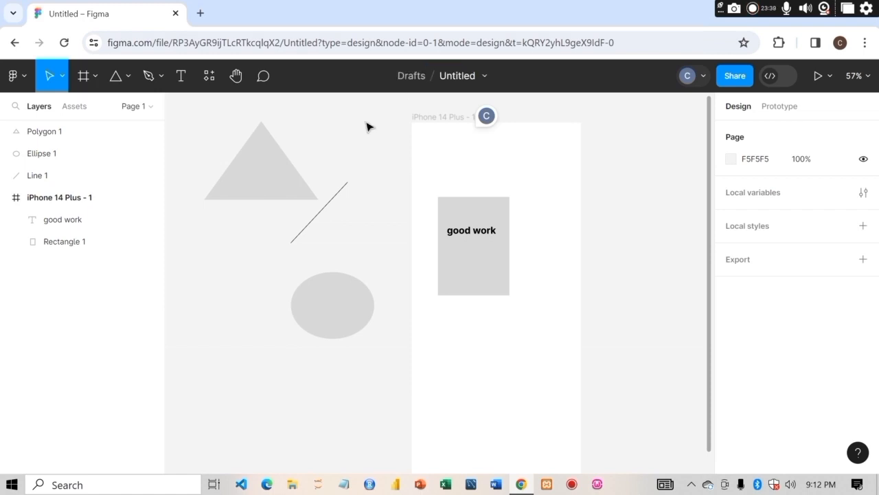
pyautogui.click(452, 77)
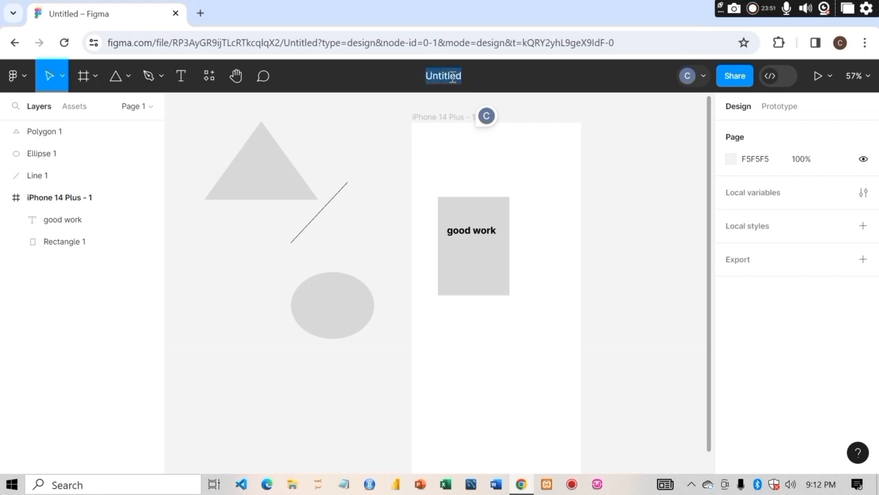
pyautogui.write('dddd')
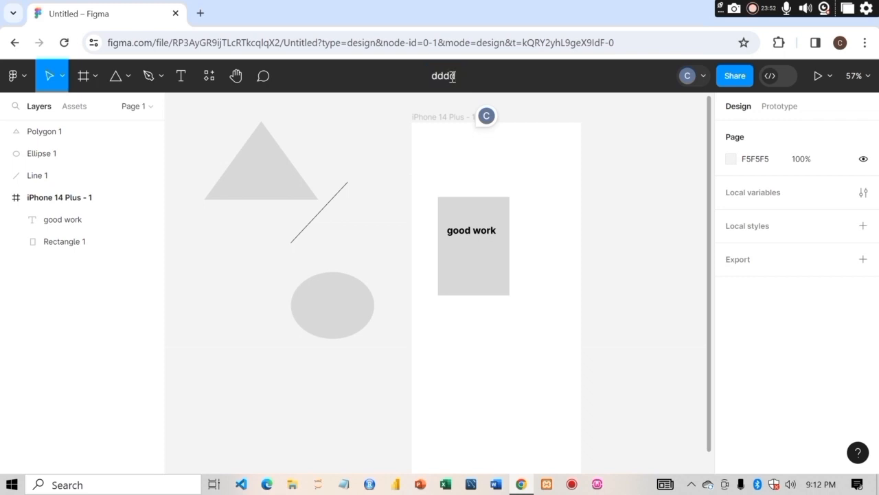
pyautogui.press('BackSpace')
pyautogui.press('BackSpace')
pyautogui.press('BackSpace')
pyautogui.press('BackSpace')
pyautogui.write('work')
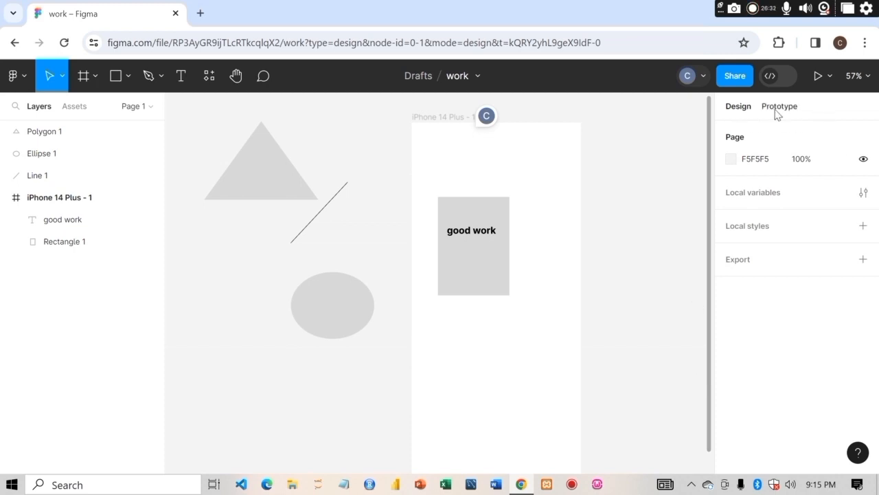
# - Explore Dev Mode and its code language options, then return to design mode's Prototype settings
pyautogui.click(774, 76)
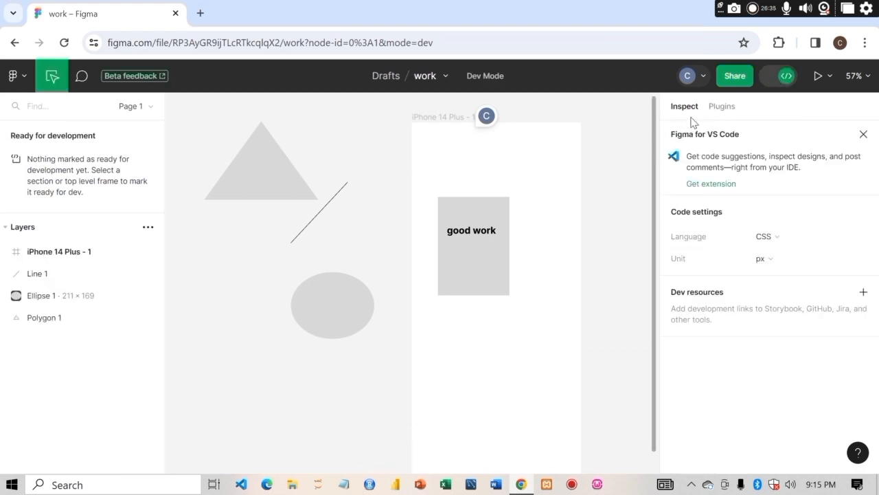
pyautogui.click(781, 80)
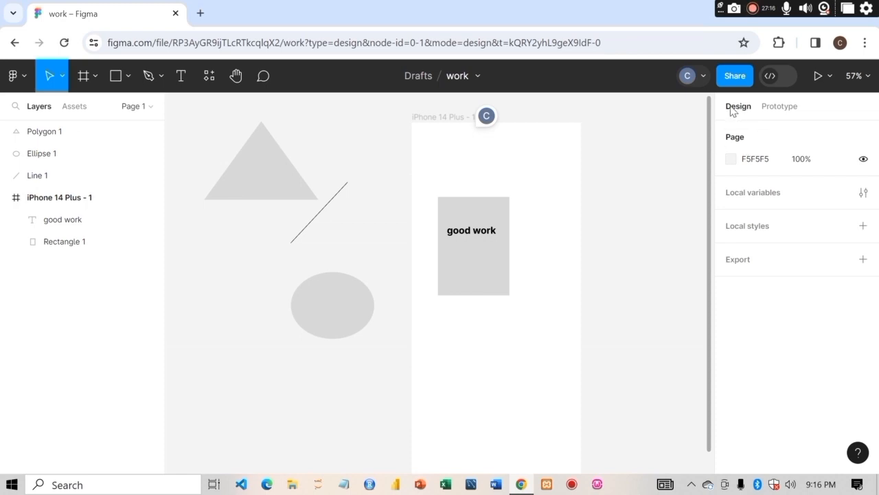
pyautogui.click(788, 117)
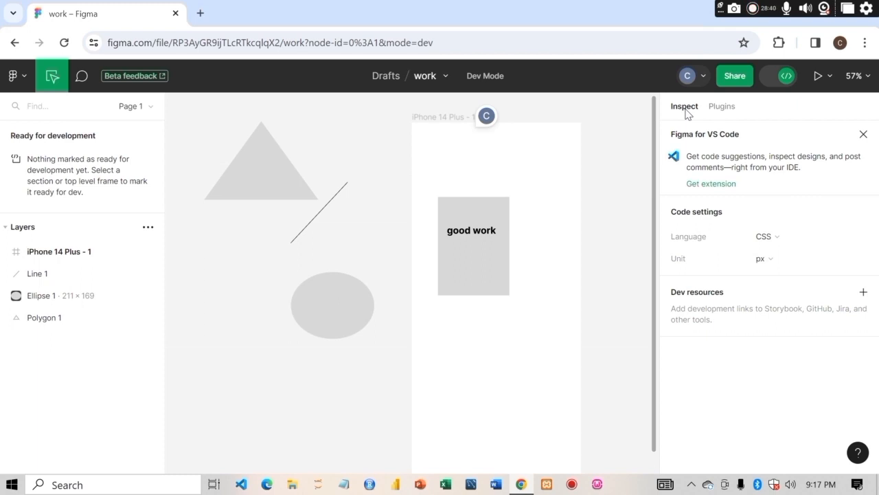
pyautogui.click(782, 239)
pyautogui.moveTo(708, 300)
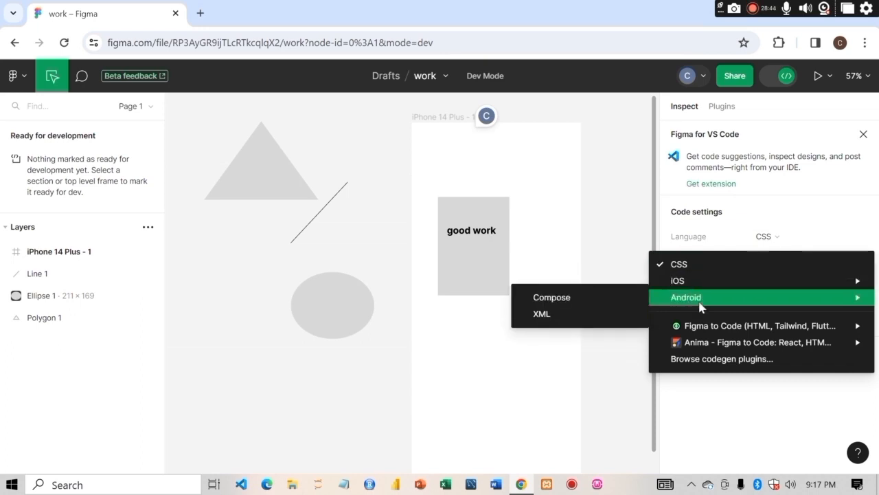
pyautogui.click(791, 216)
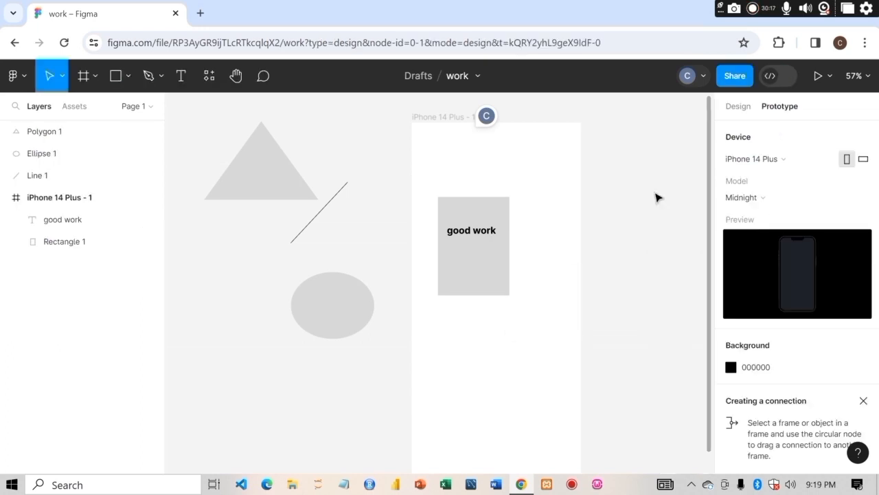